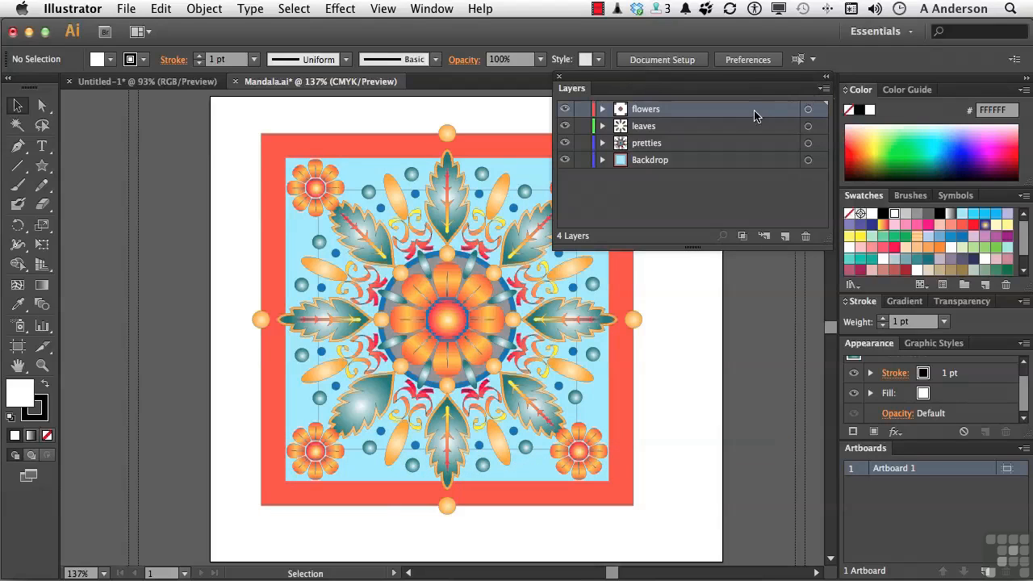
{"action": "left_click", "coordinate": [824, 88]}
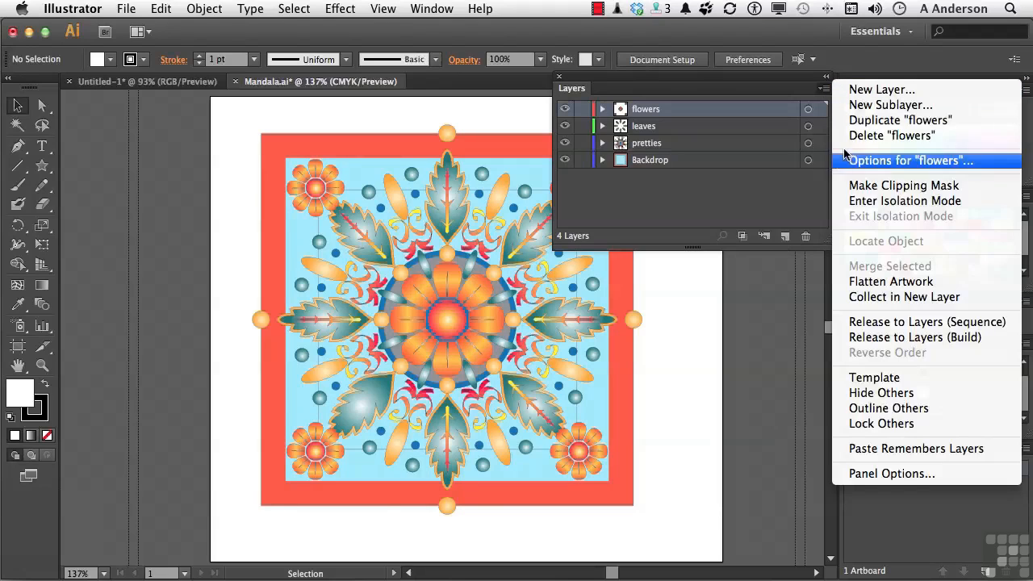
{"action": "left_click", "coordinate": [784, 202]}
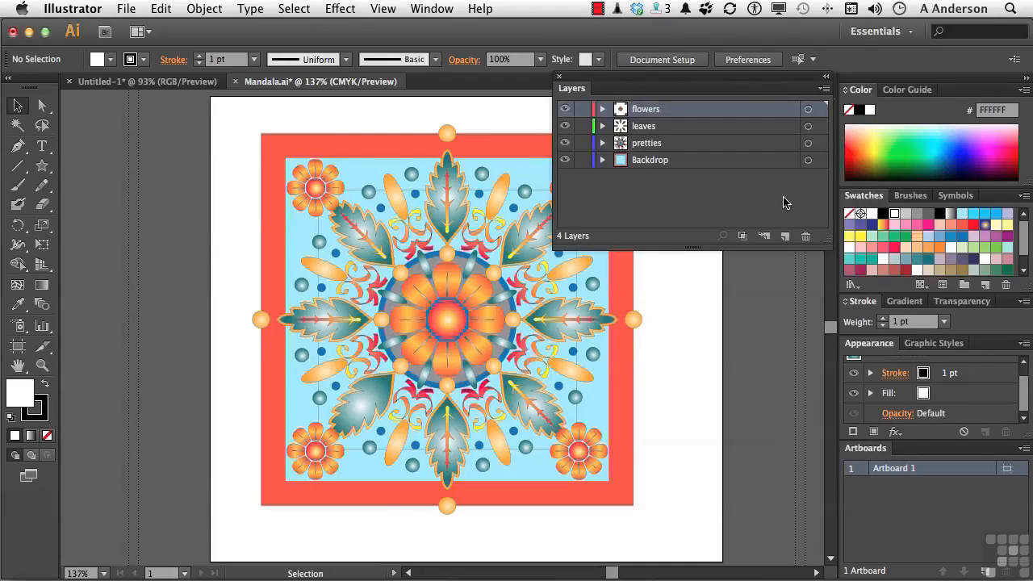
- Expand the pretties layer and its group, examine the individual paths listed inside, and collapse the group
{"action": "left_click", "coordinate": [603, 126]}
{"action": "left_click", "coordinate": [603, 144]}
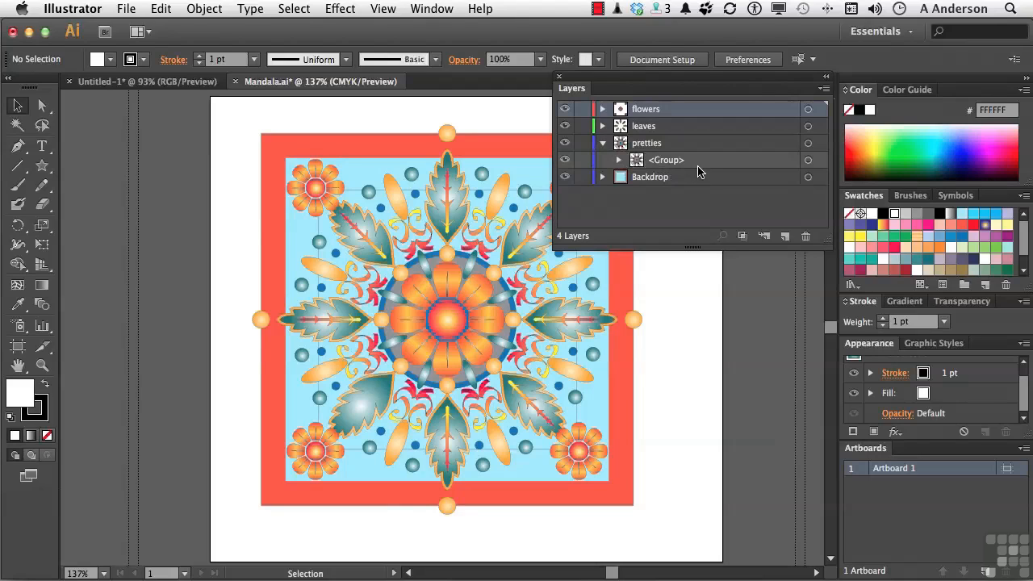
{"action": "left_click", "coordinate": [619, 162]}
{"action": "left_click", "coordinate": [618, 161]}
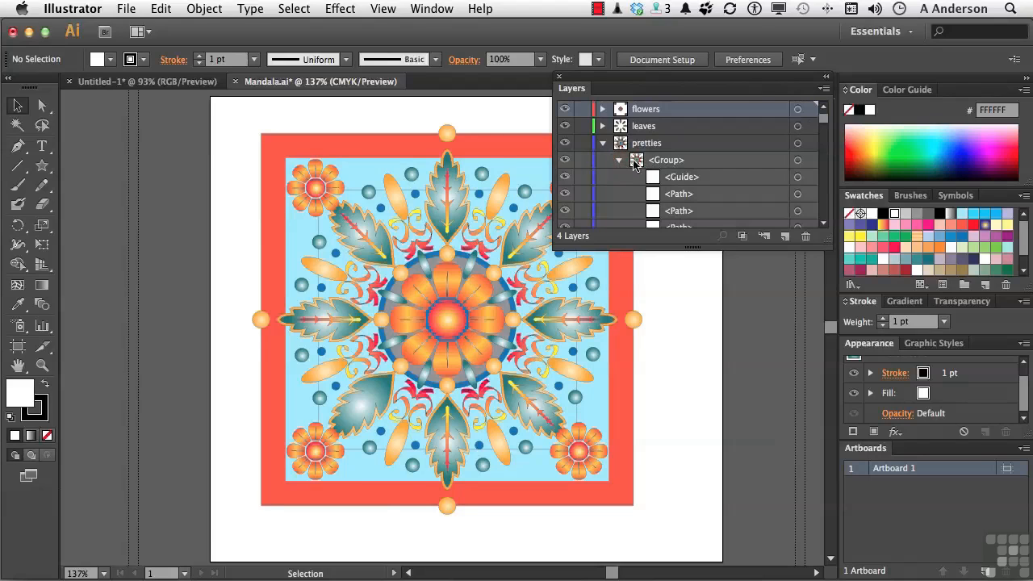
{"action": "scroll", "coordinate": [654, 165], "scroll_direction": "down", "scroll_amount": 1}
{"action": "scroll", "coordinate": [658, 168], "scroll_direction": "down", "scroll_amount": 5}
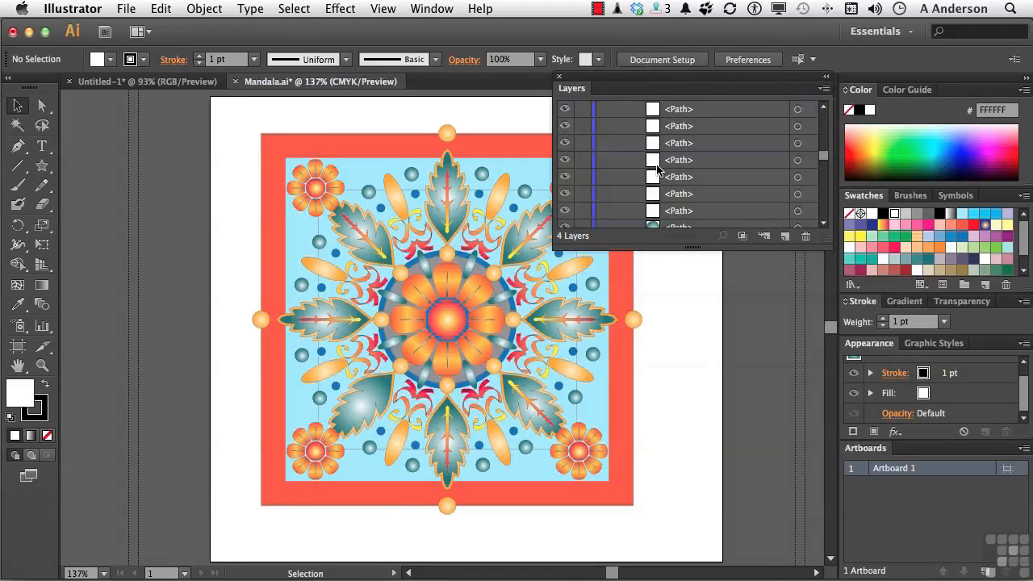
{"action": "scroll", "coordinate": [658, 168], "scroll_direction": "down", "scroll_amount": 3}
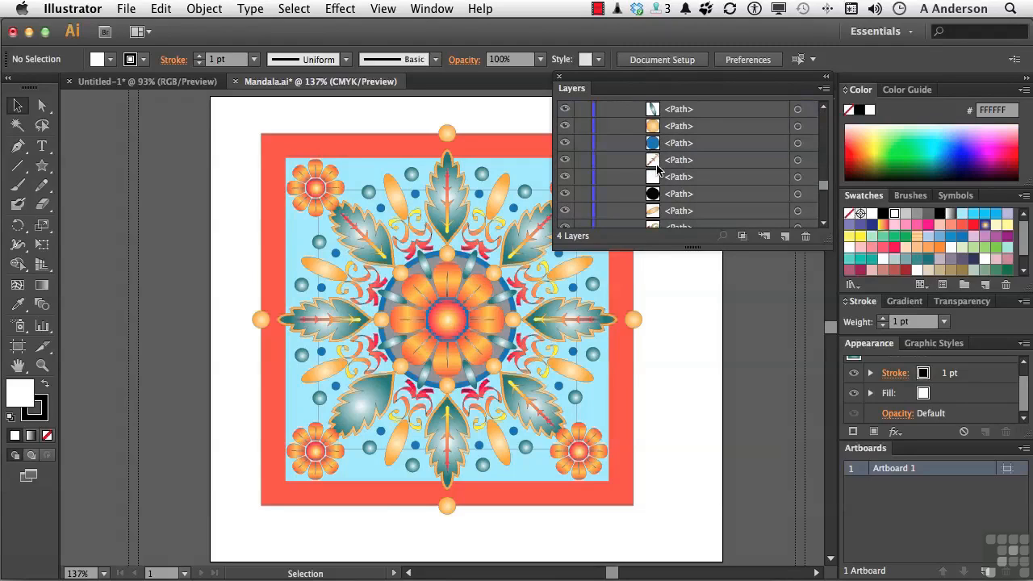
{"action": "scroll", "coordinate": [658, 168], "scroll_direction": "down", "scroll_amount": 2}
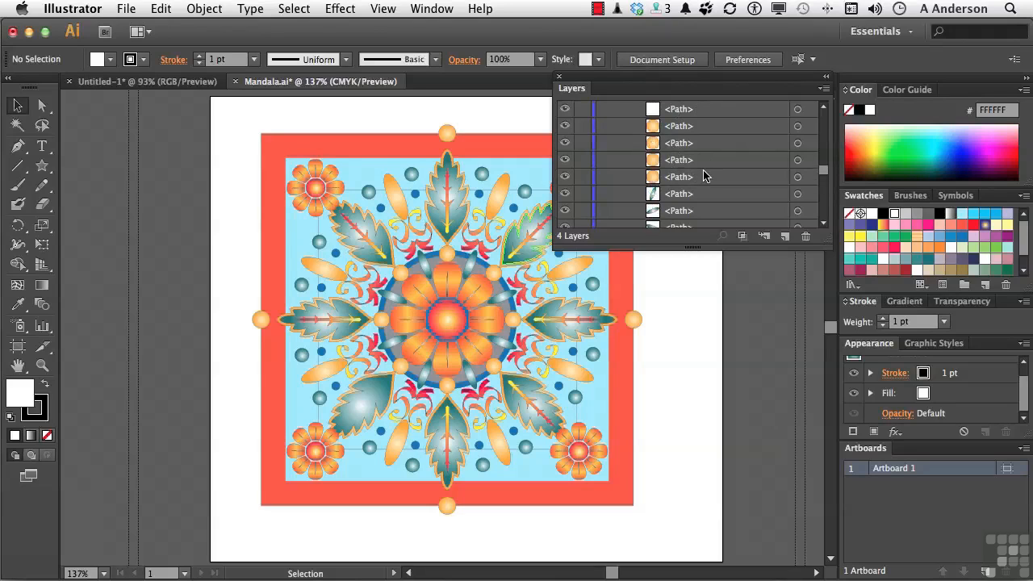
{"action": "scroll", "coordinate": [703, 175], "scroll_direction": "up", "scroll_amount": 5}
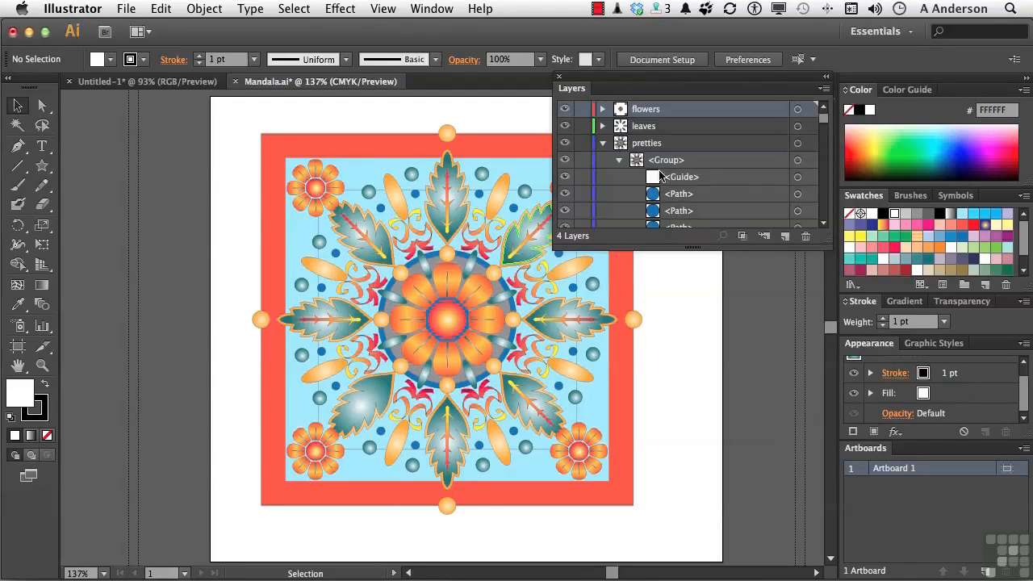
{"action": "left_click", "coordinate": [620, 161]}
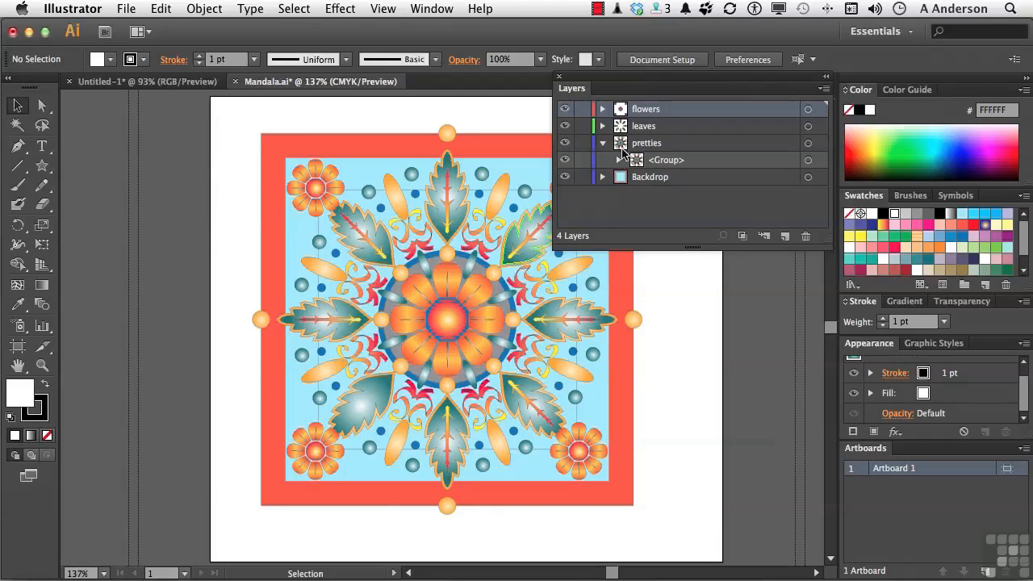
- Try adding a new sublayer with the default layer options inside the pretties layer, and undo the addition
{"action": "left_click", "coordinate": [626, 144]}
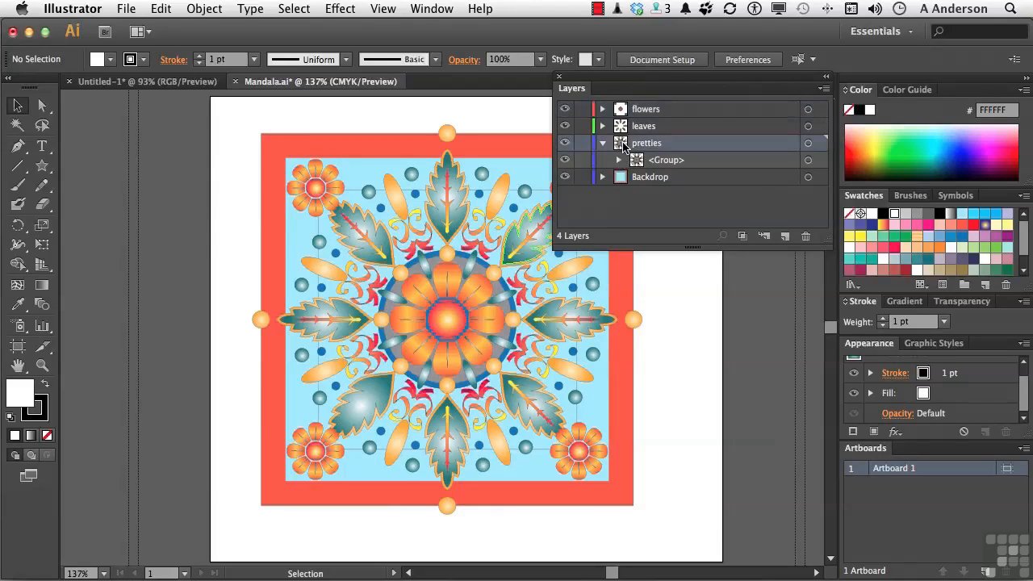
{"action": "left_click", "coordinate": [828, 91]}
{"action": "left_click", "coordinate": [860, 108]}
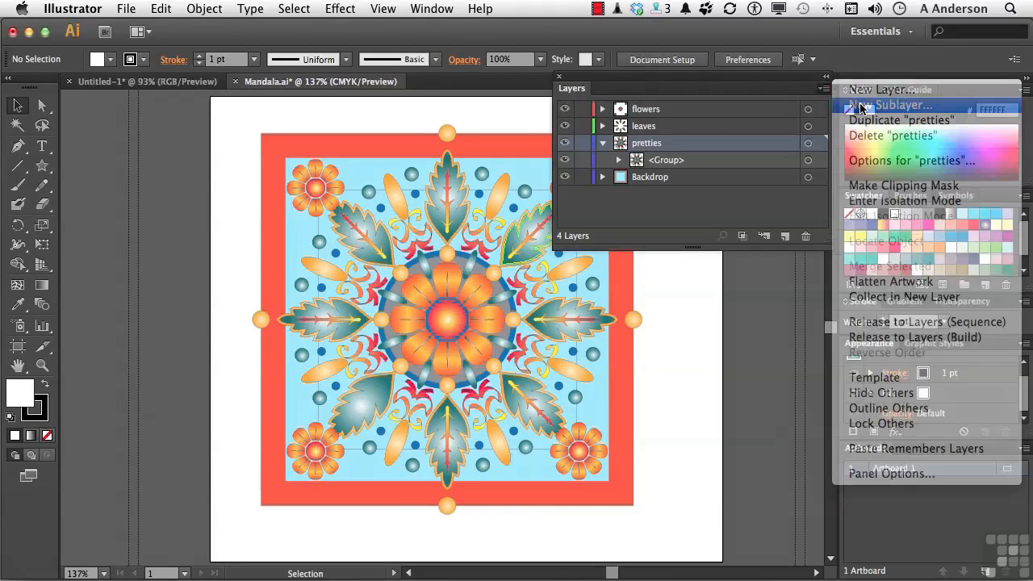
{"action": "left_click_drag", "start_coordinate": [576, 121], "coordinate": [480, 105]}
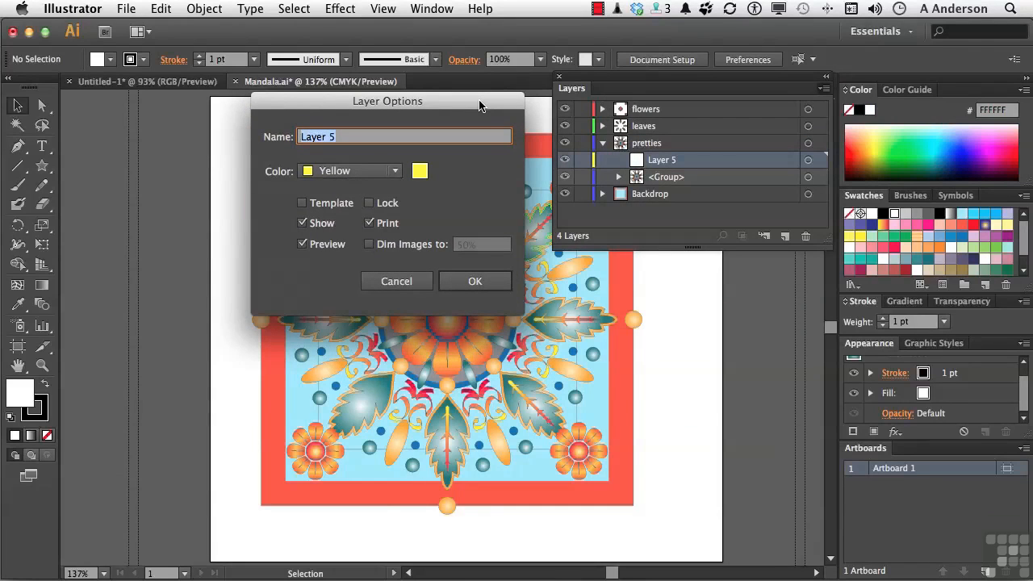
{"action": "left_click", "coordinate": [478, 281]}
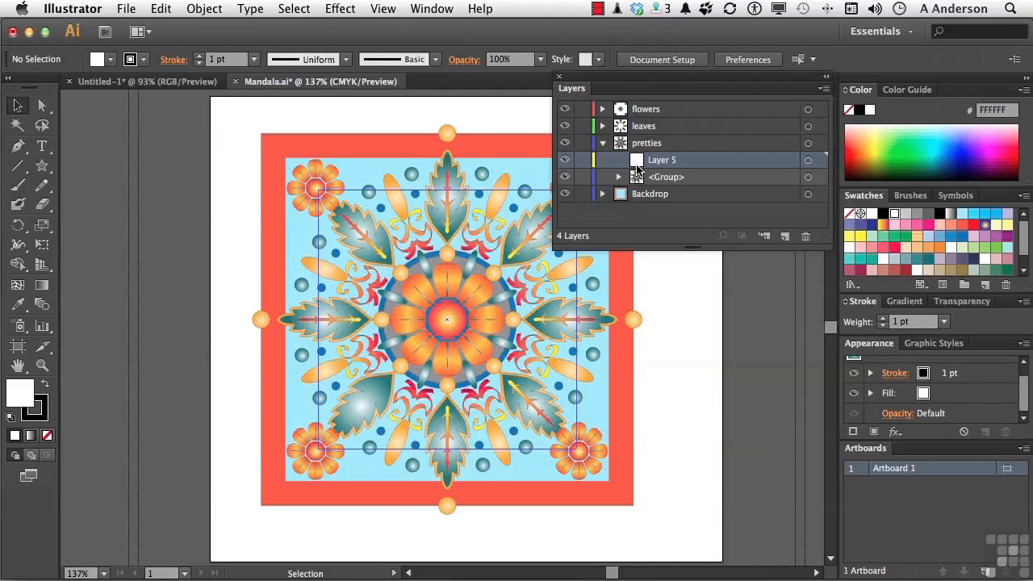
{"action": "key", "text": "super+z"}
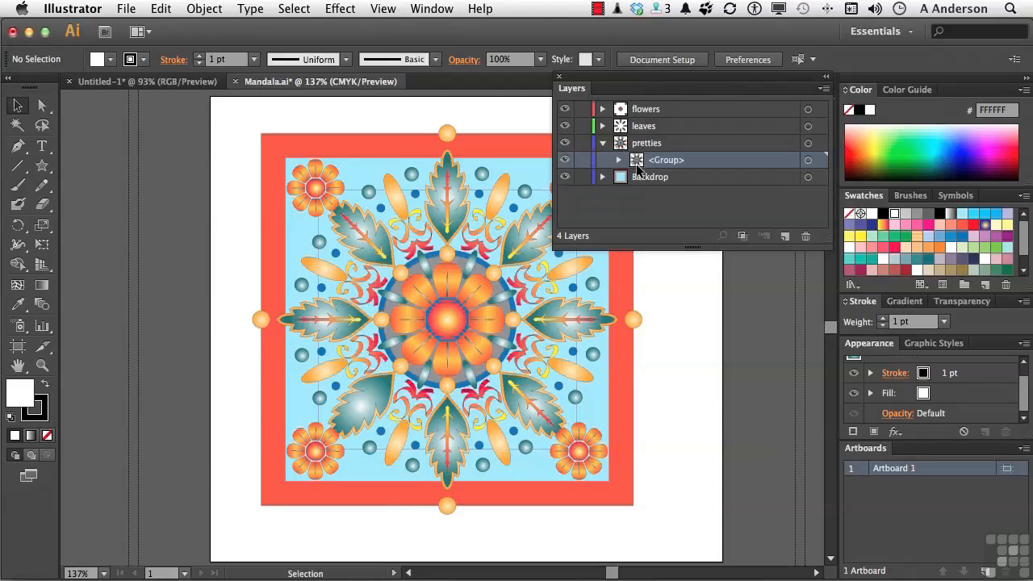
{"action": "left_click", "coordinate": [604, 143]}
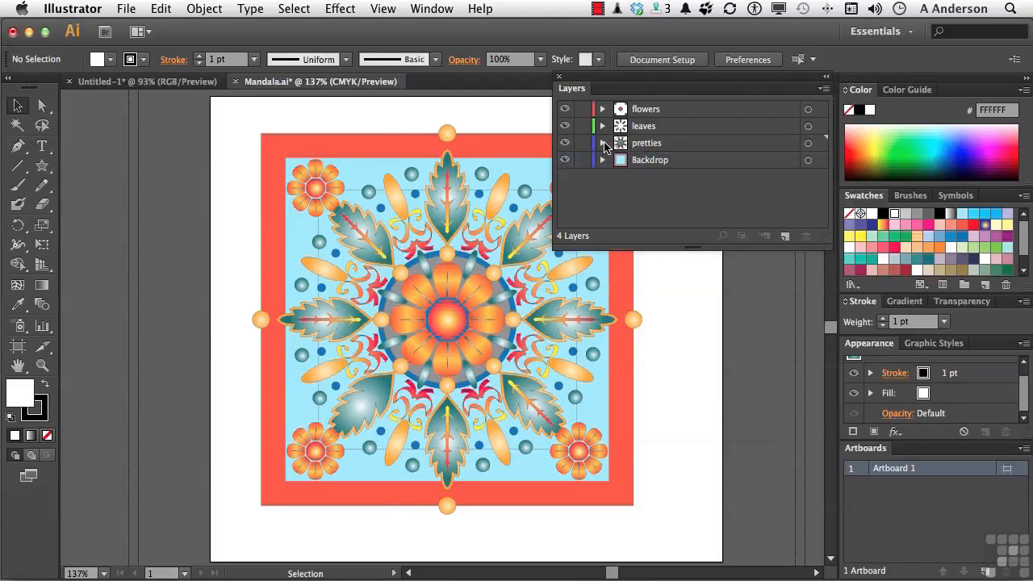
- Duplicate the flowers layer and undo the duplication
{"action": "left_click", "coordinate": [660, 111]}
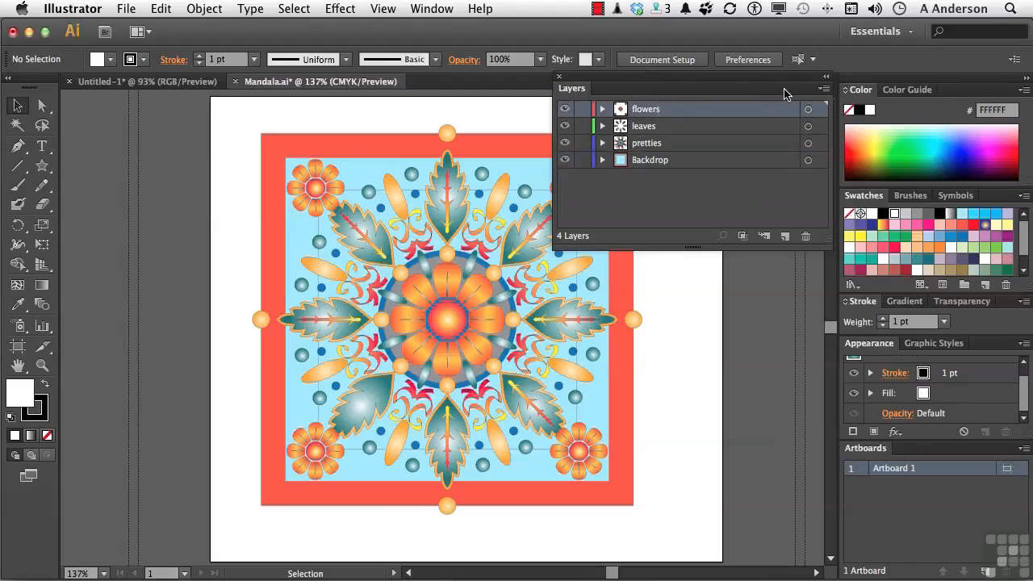
{"action": "left_click", "coordinate": [826, 91]}
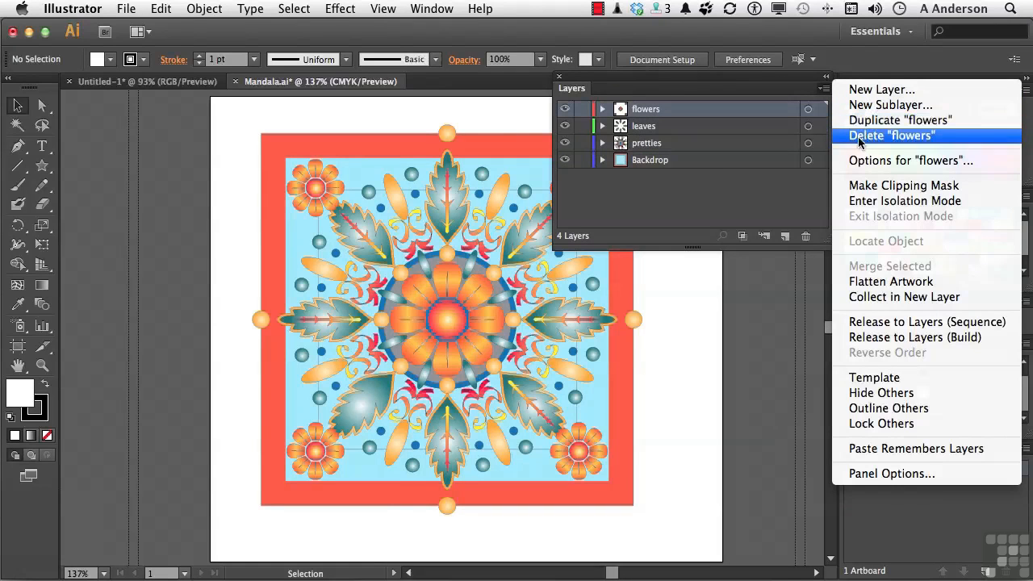
{"action": "left_click", "coordinate": [779, 199]}
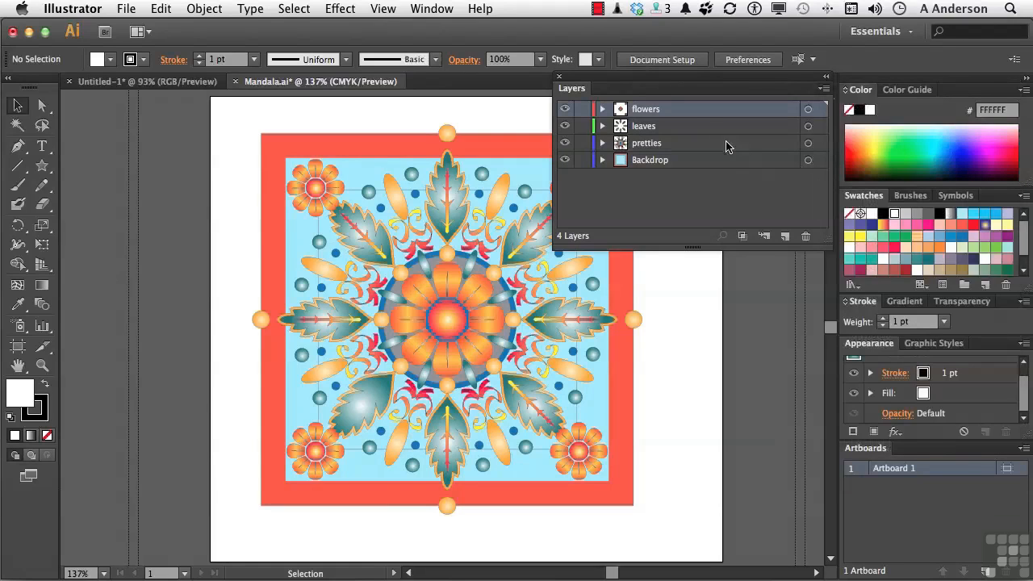
{"action": "left_click_drag", "start_coordinate": [618, 115], "coordinate": [786, 236]}
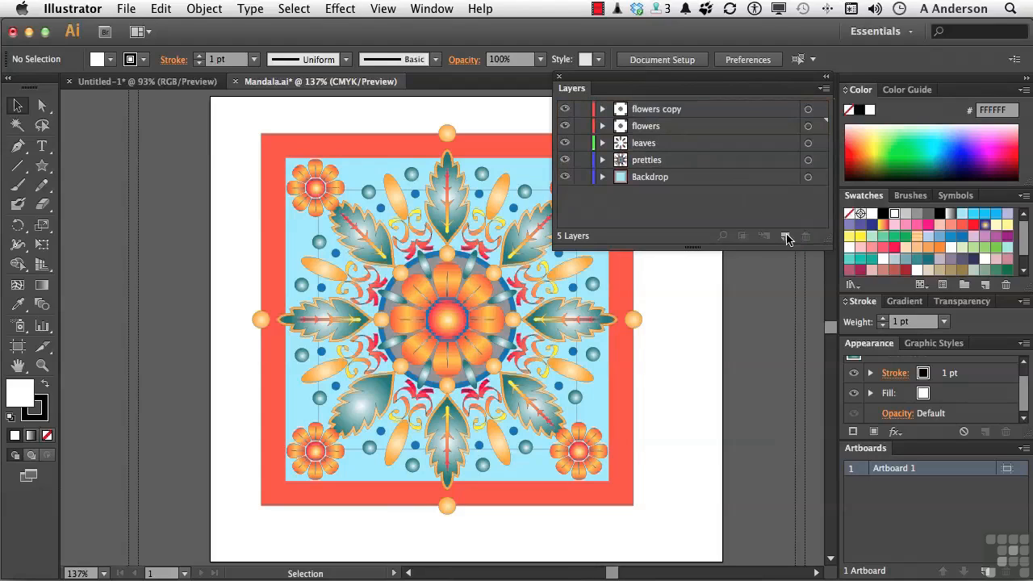
{"action": "key", "text": "super+z"}
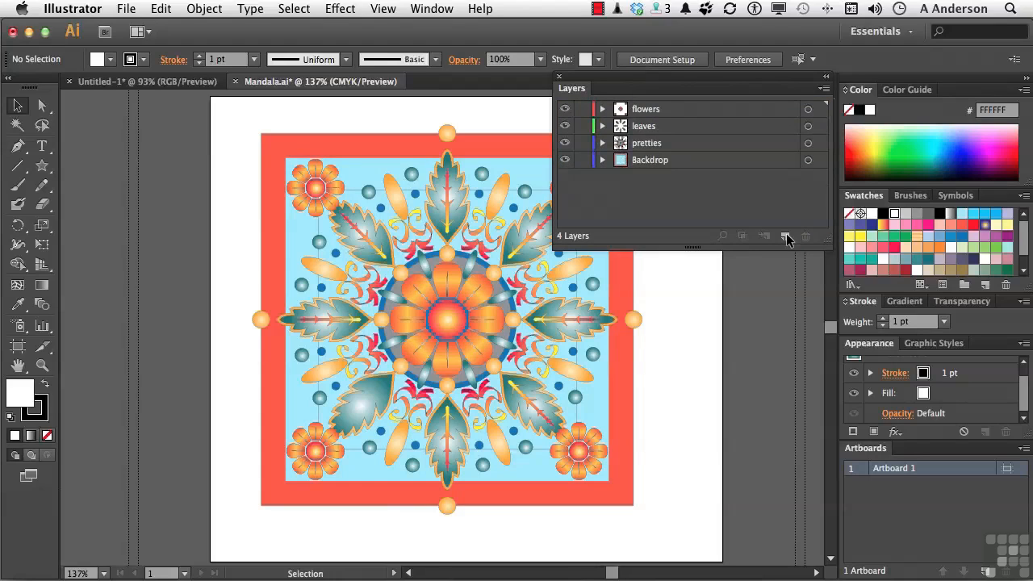
- Put the flowers layer into isolation mode and exit isolation mode
{"action": "left_click", "coordinate": [653, 110]}
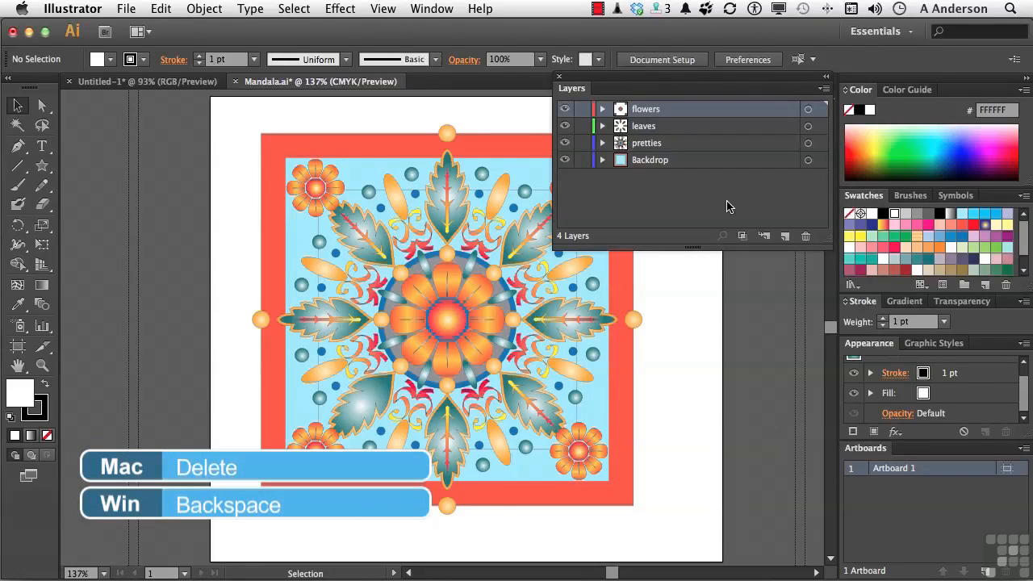
{"action": "left_click", "coordinate": [822, 91]}
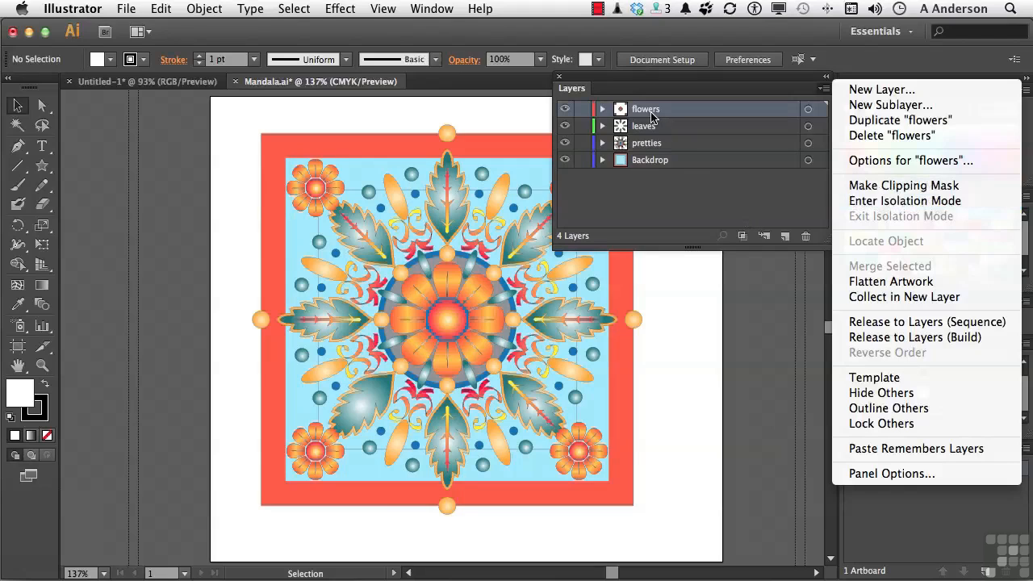
{"action": "left_click", "coordinate": [886, 203]}
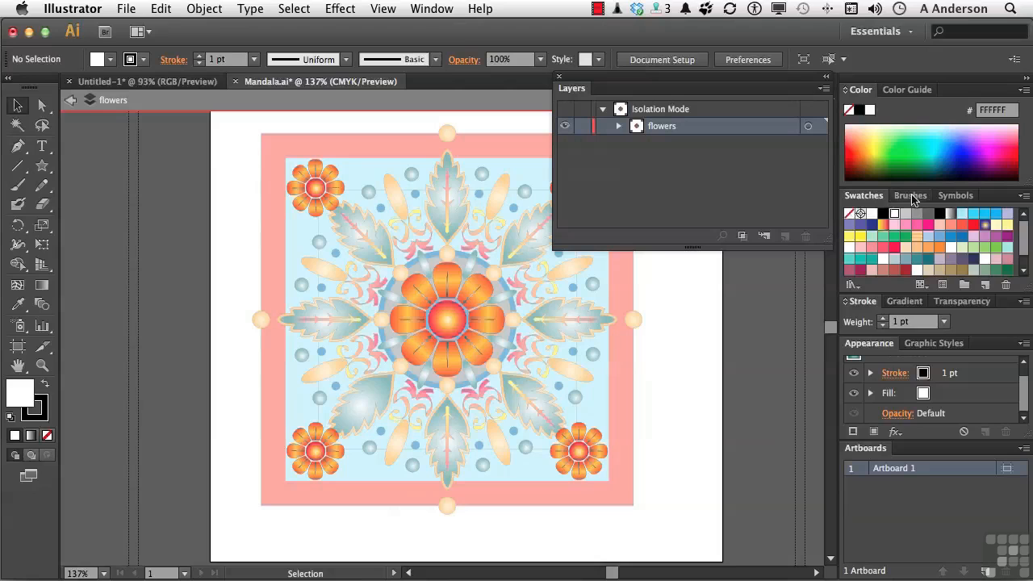
{"action": "left_click", "coordinate": [824, 89]}
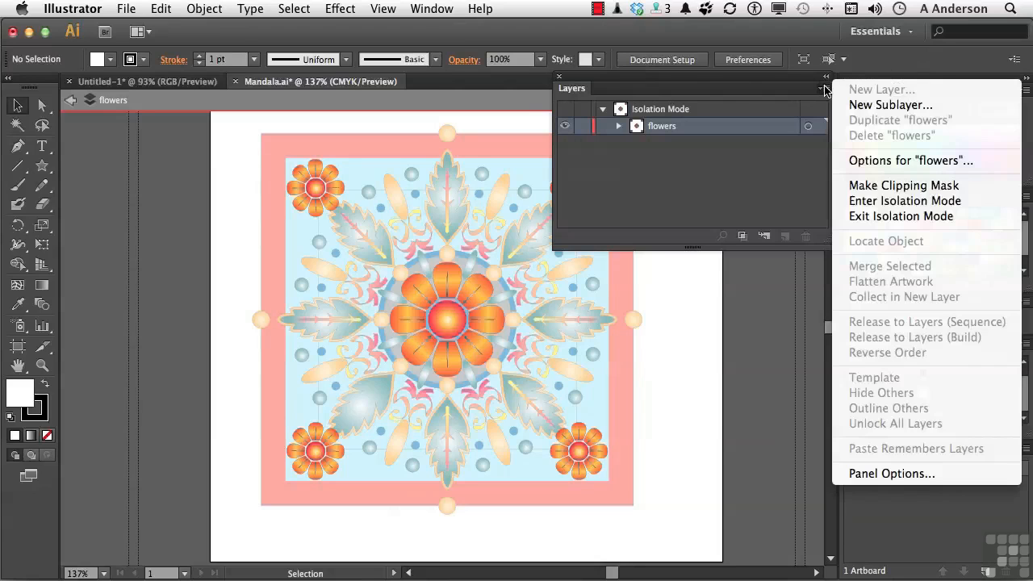
{"action": "left_click", "coordinate": [872, 217]}
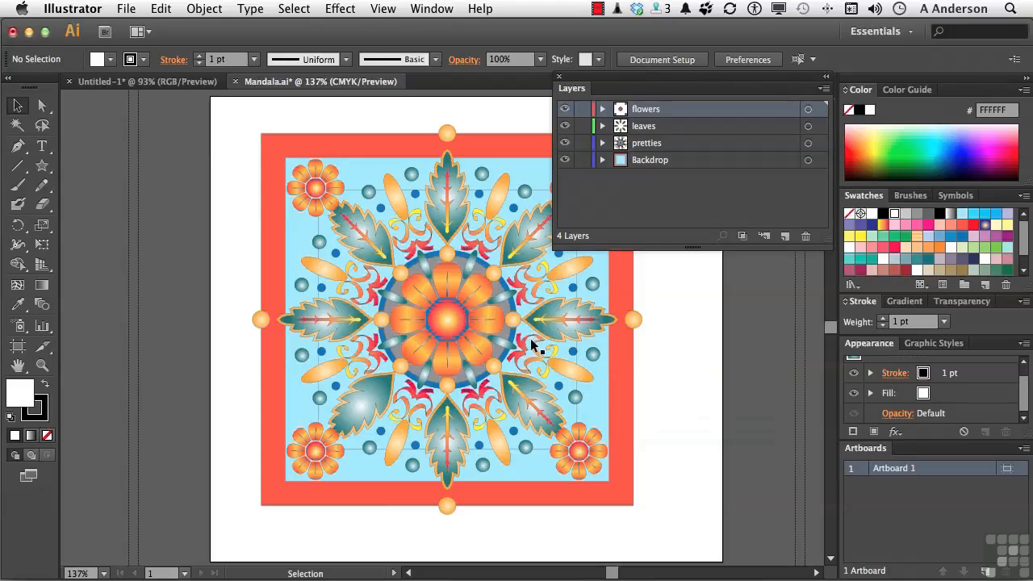
- Isolate the central flower group directly in the artwork twice, returning to the full, non-isolated artwork each time
{"action": "double_click", "coordinate": [450, 326]}
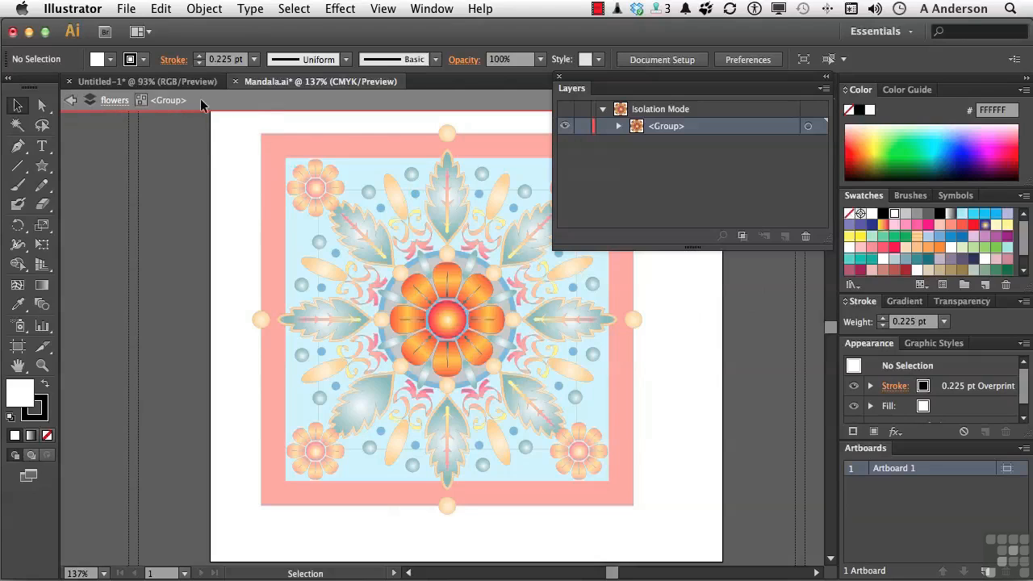
{"action": "left_click", "coordinate": [69, 101]}
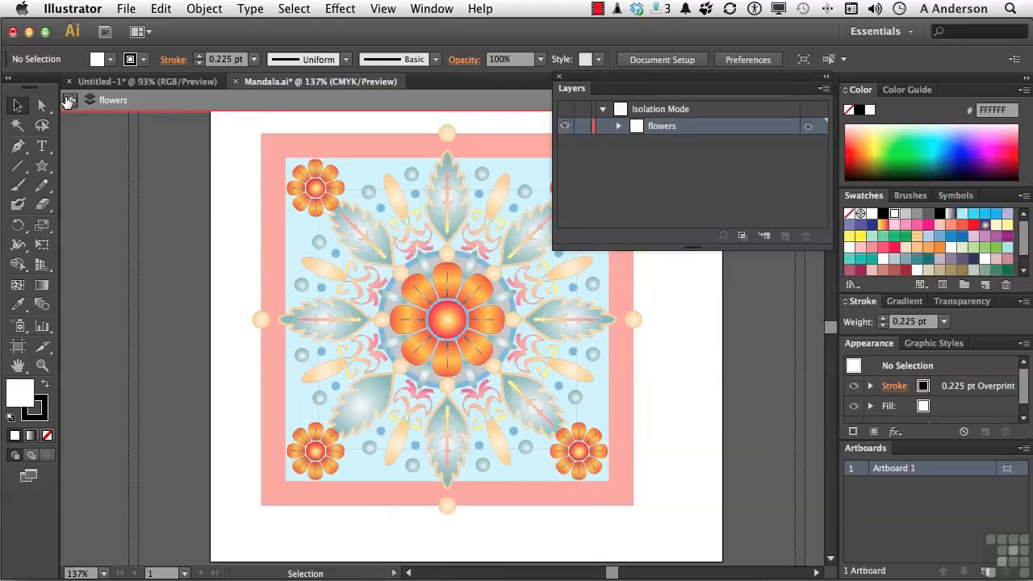
{"action": "left_click", "coordinate": [68, 100]}
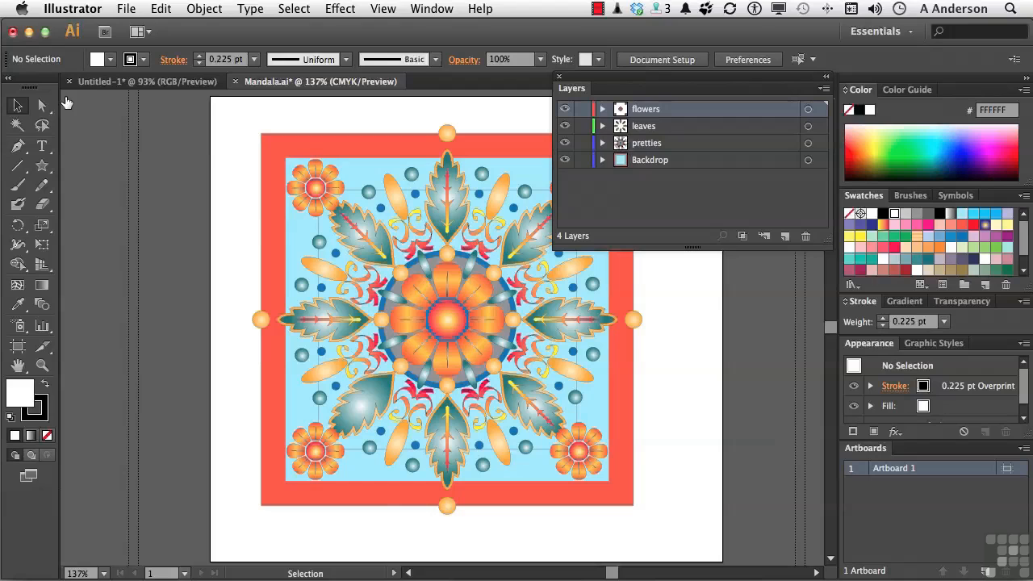
{"action": "double_click", "coordinate": [444, 323]}
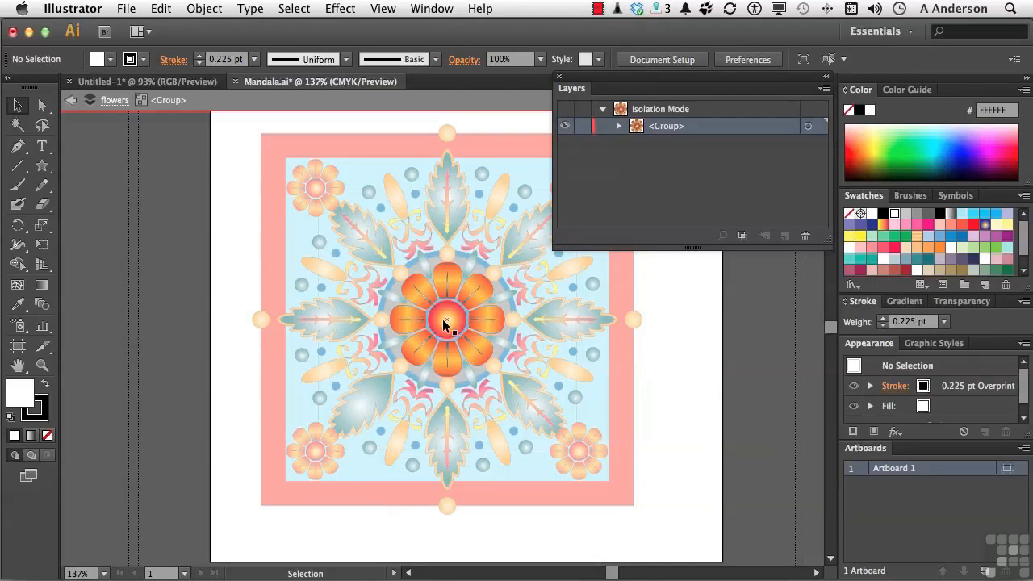
{"action": "key", "text": "Escape"}
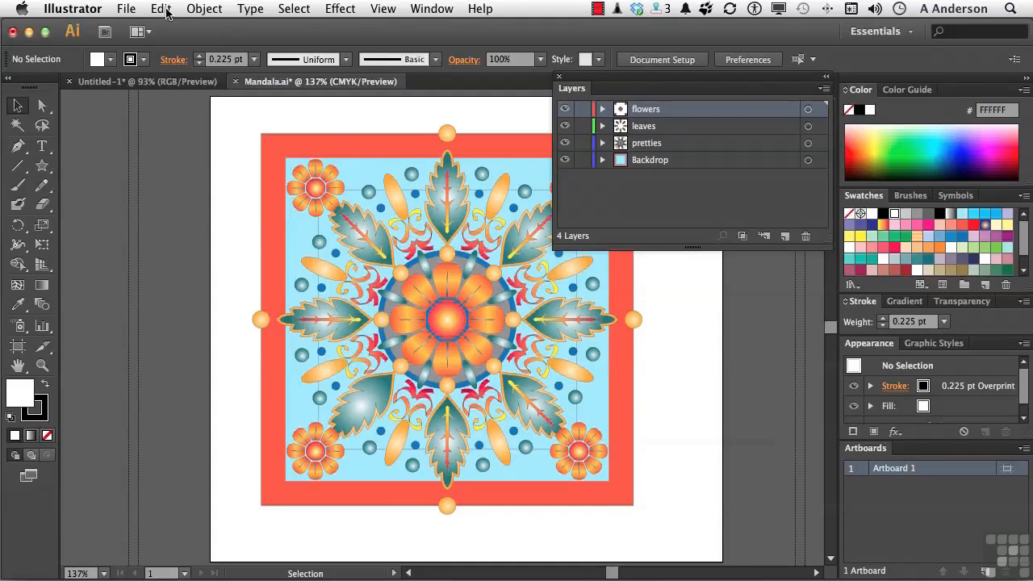
- Check the Double Click To Isolate option in the General preferences and close them without changes
{"action": "left_click", "coordinate": [95, 11]}
{"action": "mouse_move", "coordinate": [85, 57]}
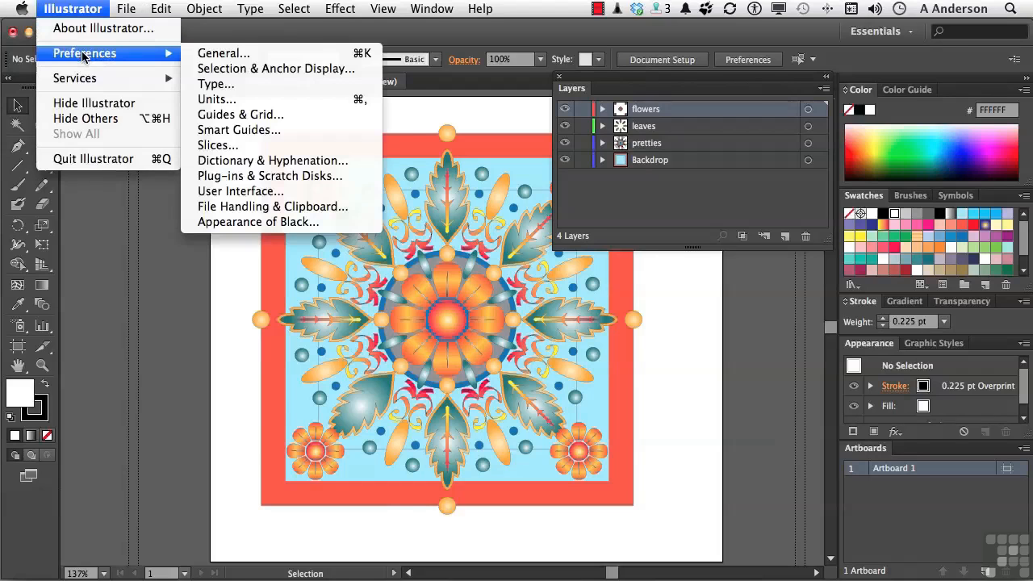
{"action": "left_click", "coordinate": [209, 59]}
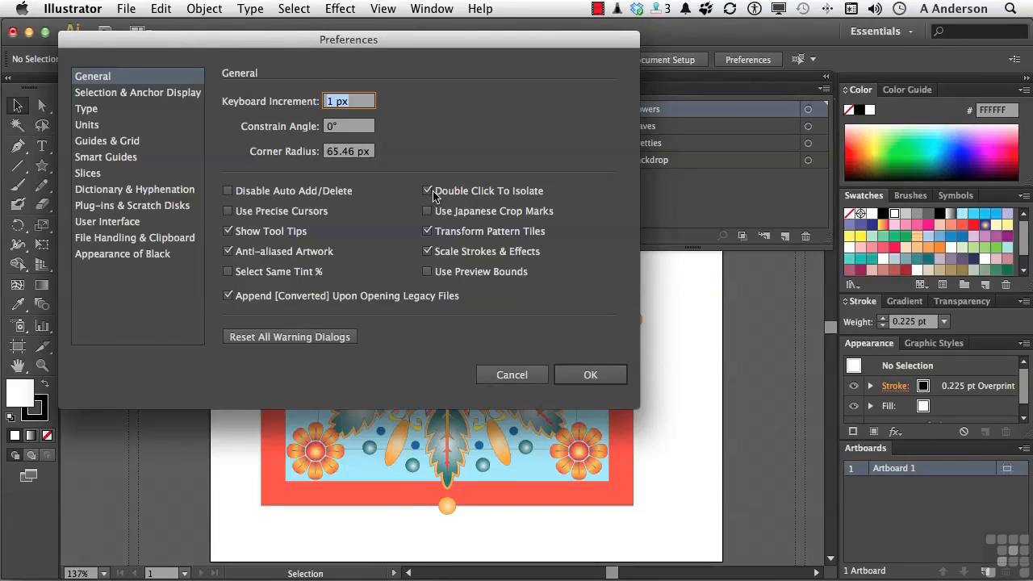
{"action": "left_click", "coordinate": [523, 375]}
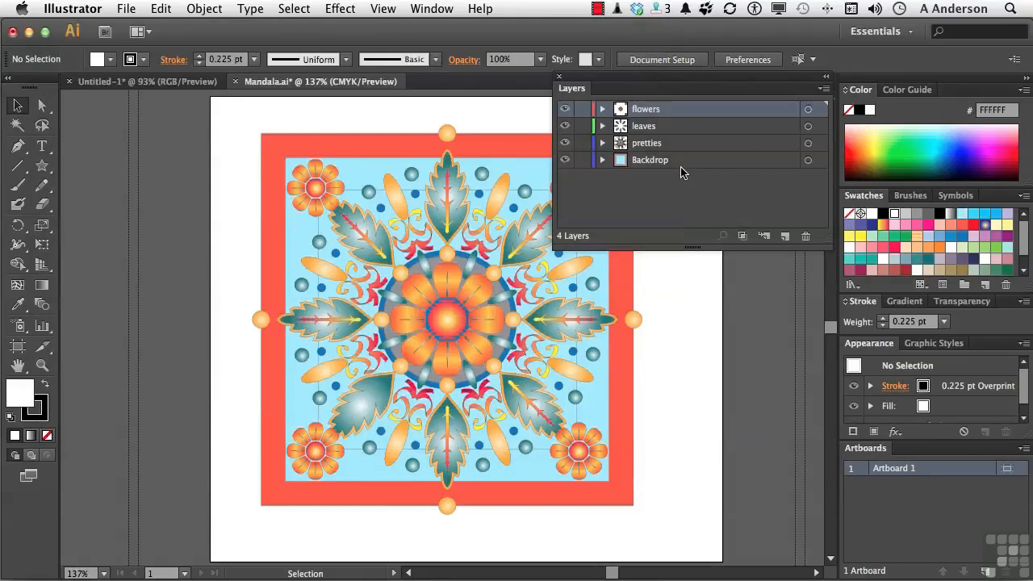
{"action": "left_click", "coordinate": [822, 88]}
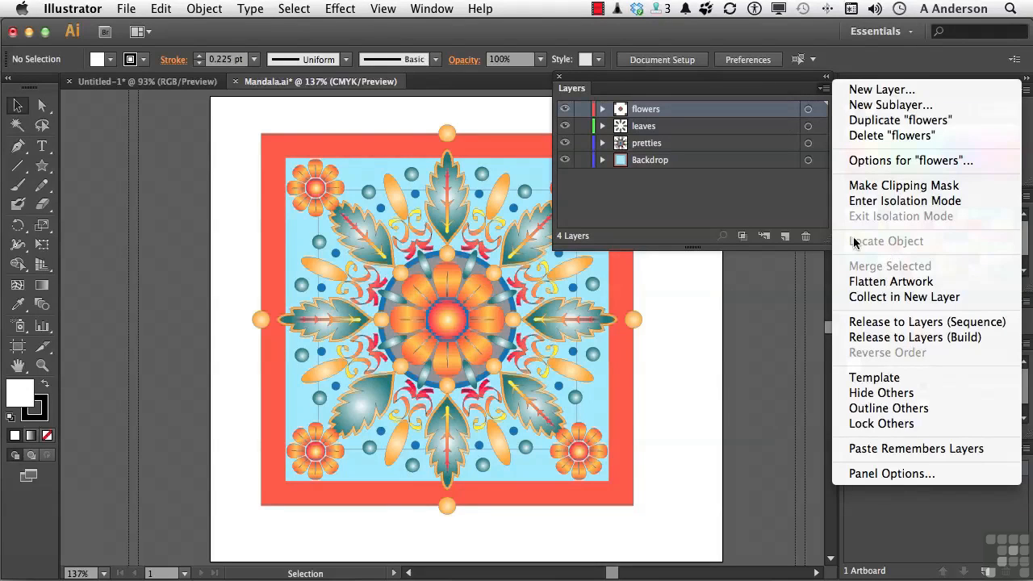
{"action": "left_click", "coordinate": [722, 212]}
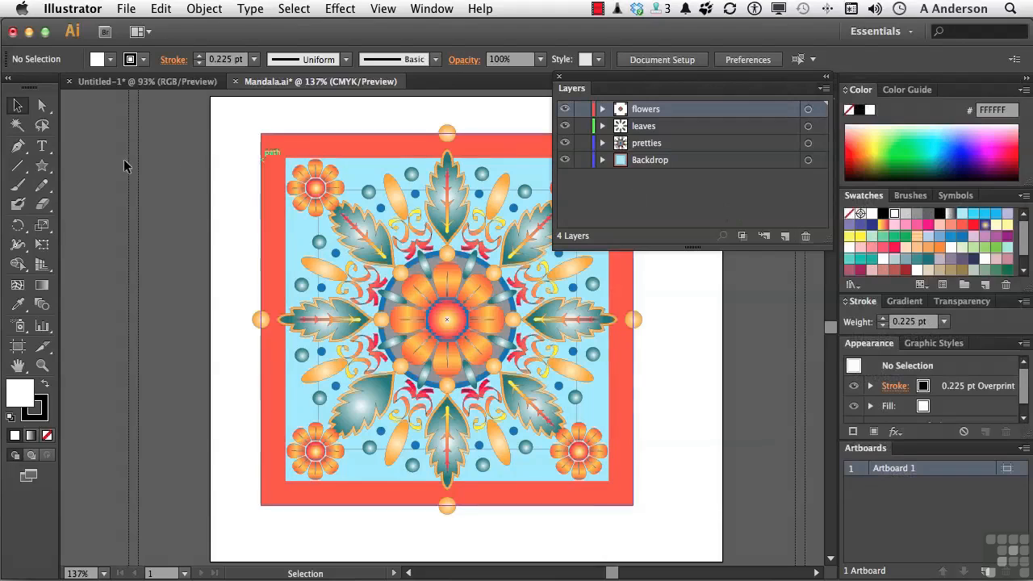
- Select the small teal circle just below the left-pointing leaf with Direct Selection and locate that object in the layer hierarchy
{"action": "left_click", "coordinate": [44, 105]}
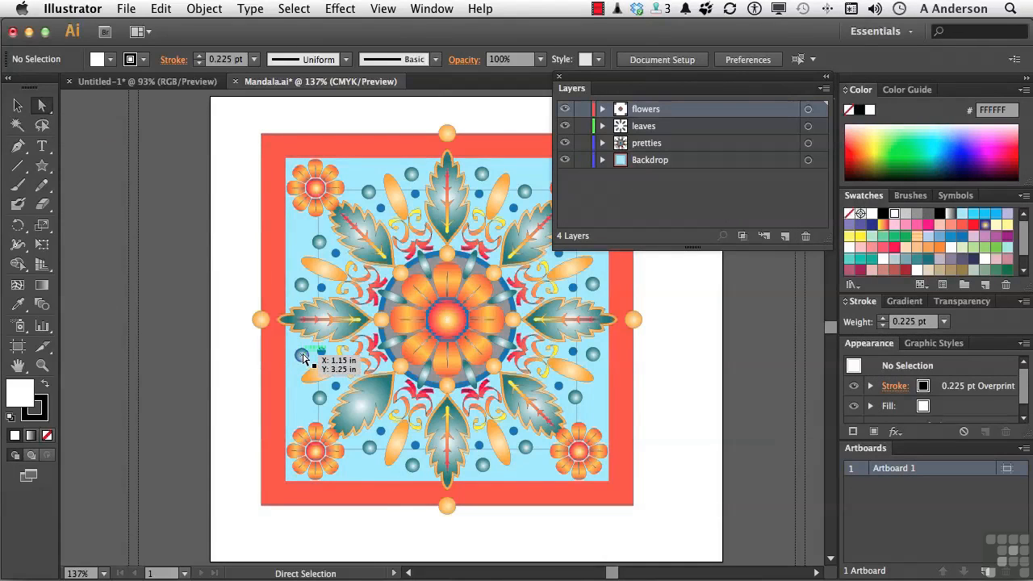
{"action": "left_click", "coordinate": [305, 358]}
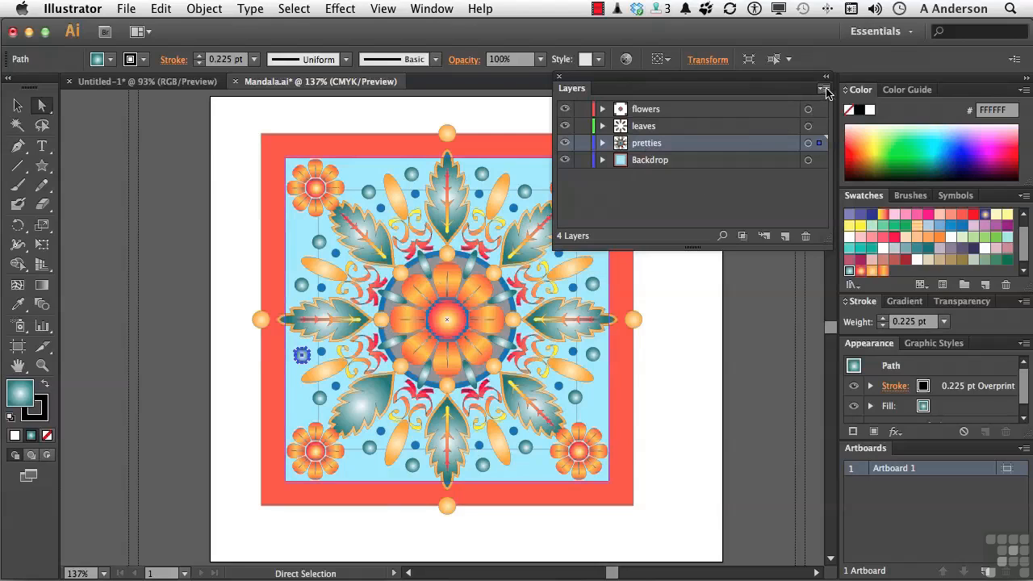
{"action": "left_click", "coordinate": [824, 88]}
{"action": "left_click", "coordinate": [862, 240]}
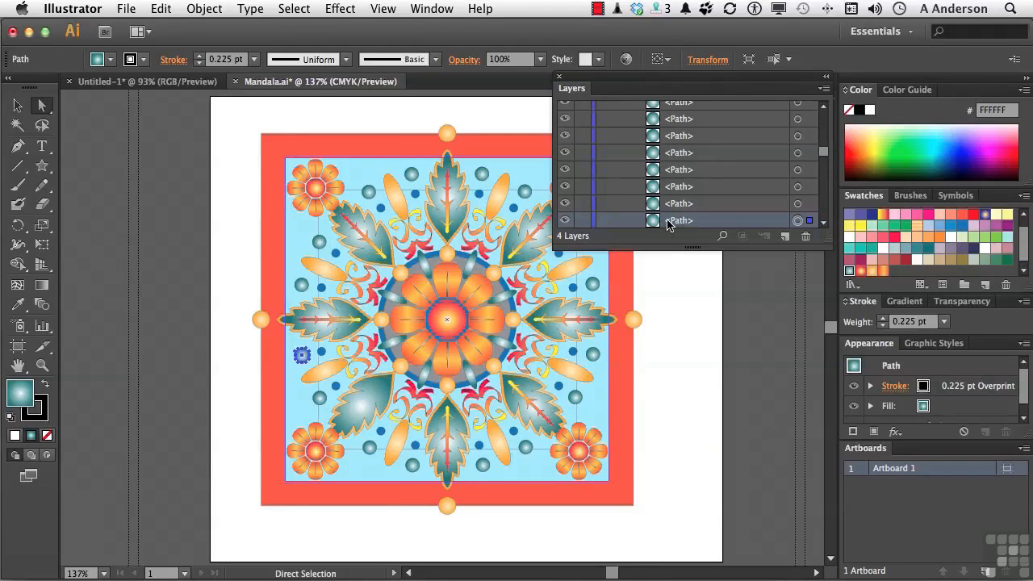
- Hide and show the located teal circle path, and collapse its group and the pretties layer
{"action": "left_click", "coordinate": [582, 220]}
{"action": "left_click", "coordinate": [582, 220]}
{"action": "left_click", "coordinate": [565, 221]}
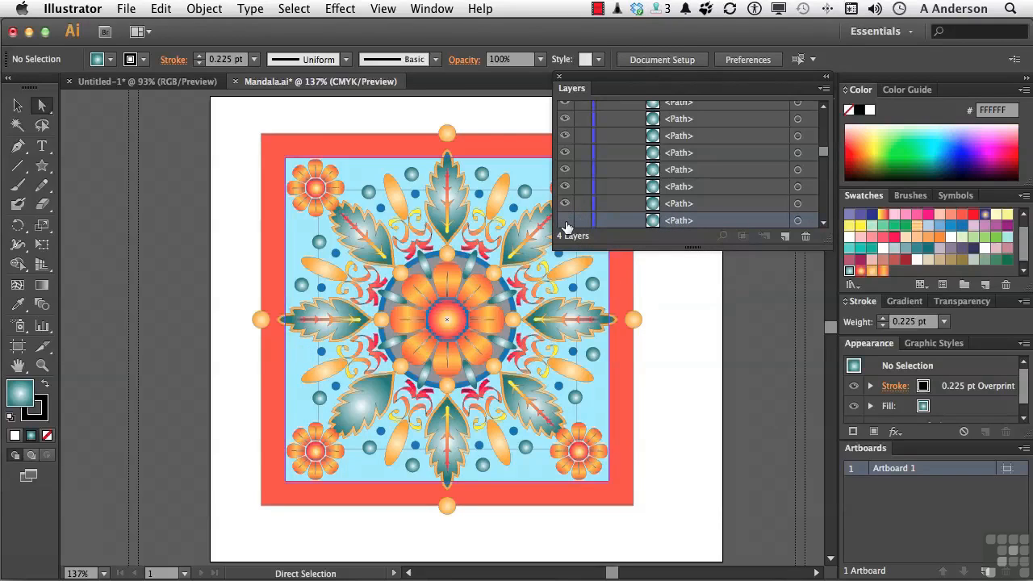
{"action": "left_click", "coordinate": [566, 221]}
{"action": "scroll", "coordinate": [660, 146], "scroll_direction": "up", "scroll_amount": 5}
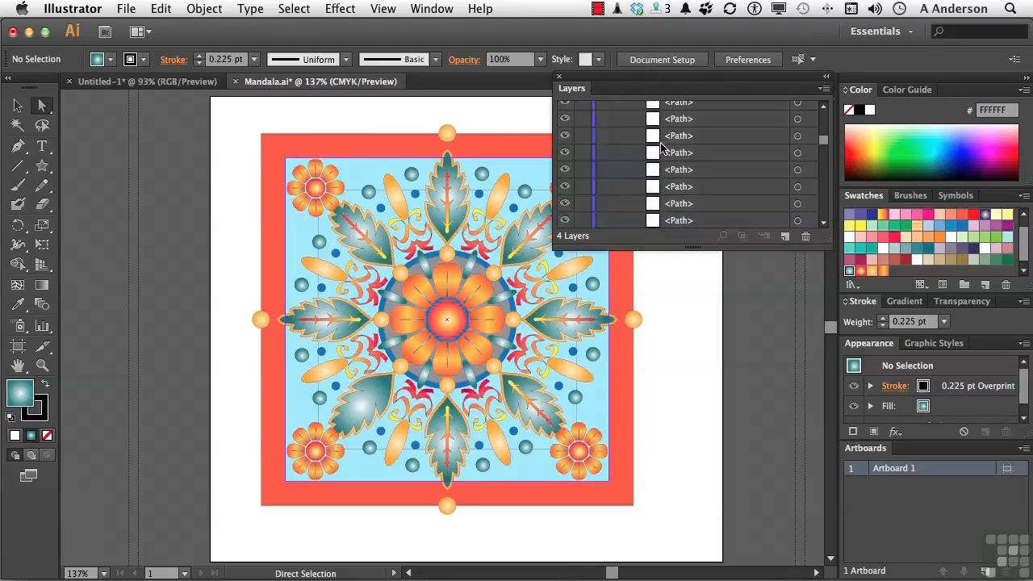
{"action": "scroll", "coordinate": [660, 146], "scroll_direction": "up", "scroll_amount": 3}
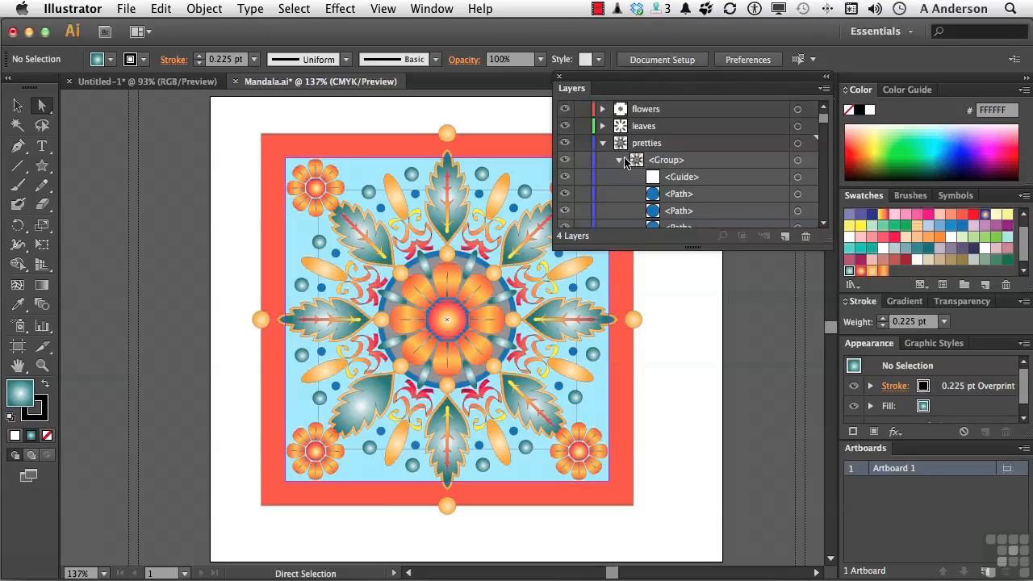
{"action": "left_click", "coordinate": [619, 161]}
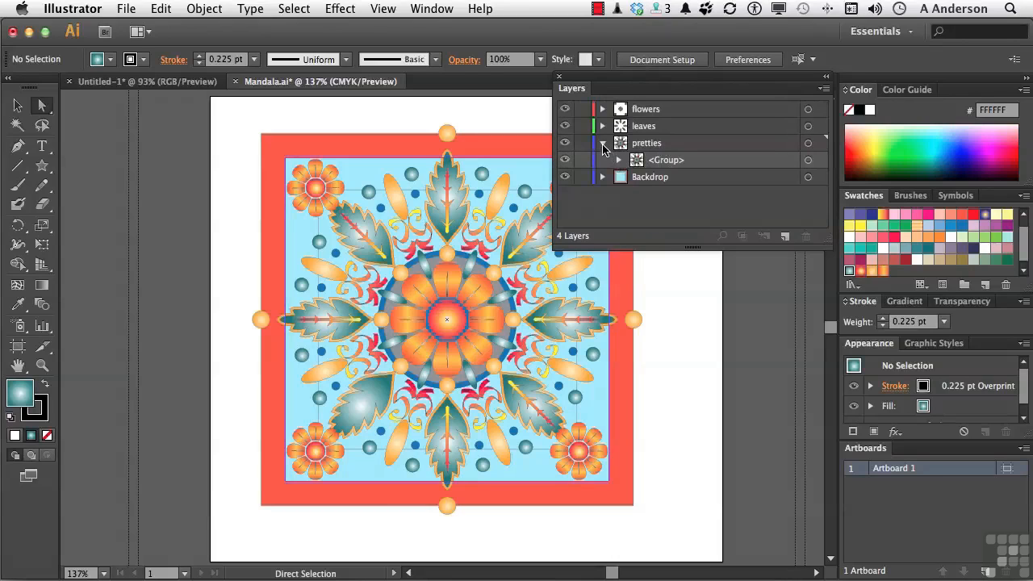
{"action": "left_click", "coordinate": [603, 144]}
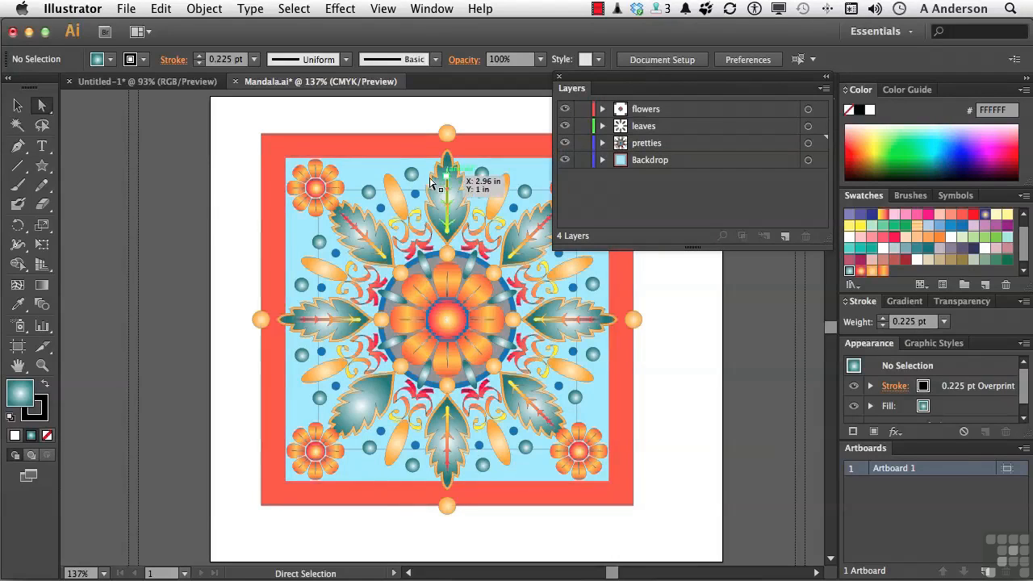
- Select the orange circle on the upper edge of the red border, locate it in the layer hierarchy, and collapse the Backdrop layer
{"action": "left_click", "coordinate": [448, 136]}
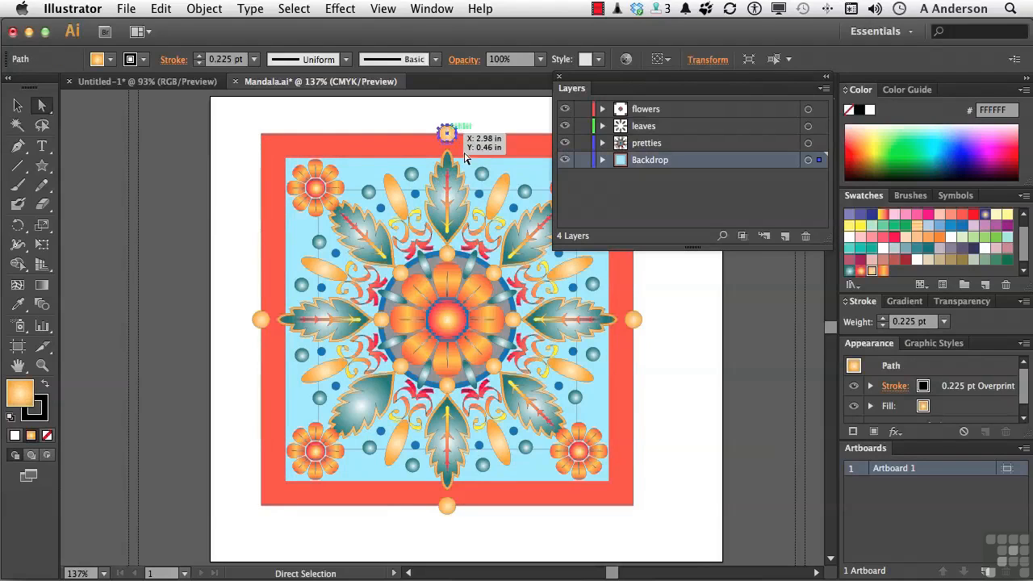
{"action": "left_click", "coordinate": [723, 241]}
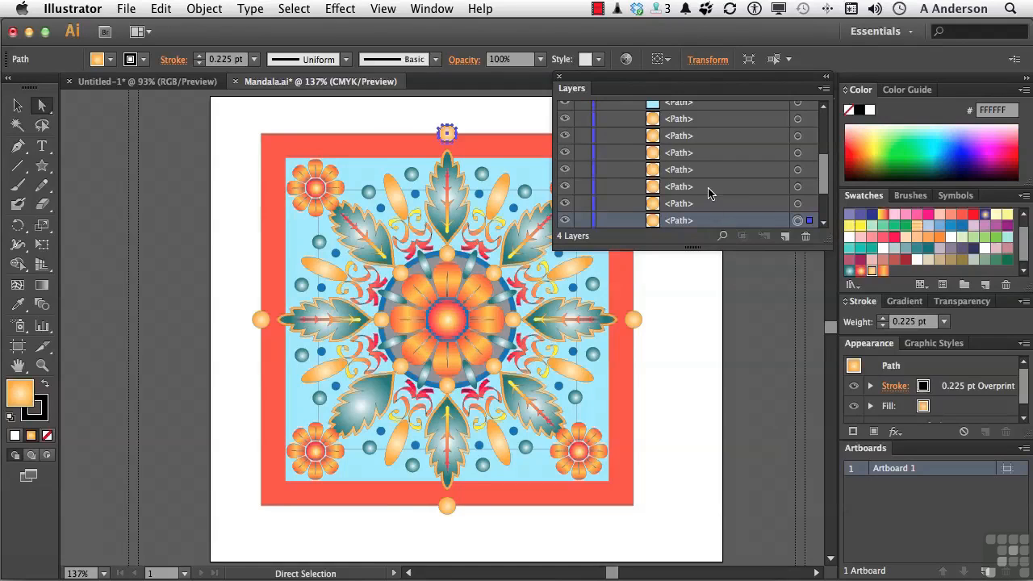
{"action": "scroll", "coordinate": [708, 187], "scroll_direction": "up", "scroll_amount": 10}
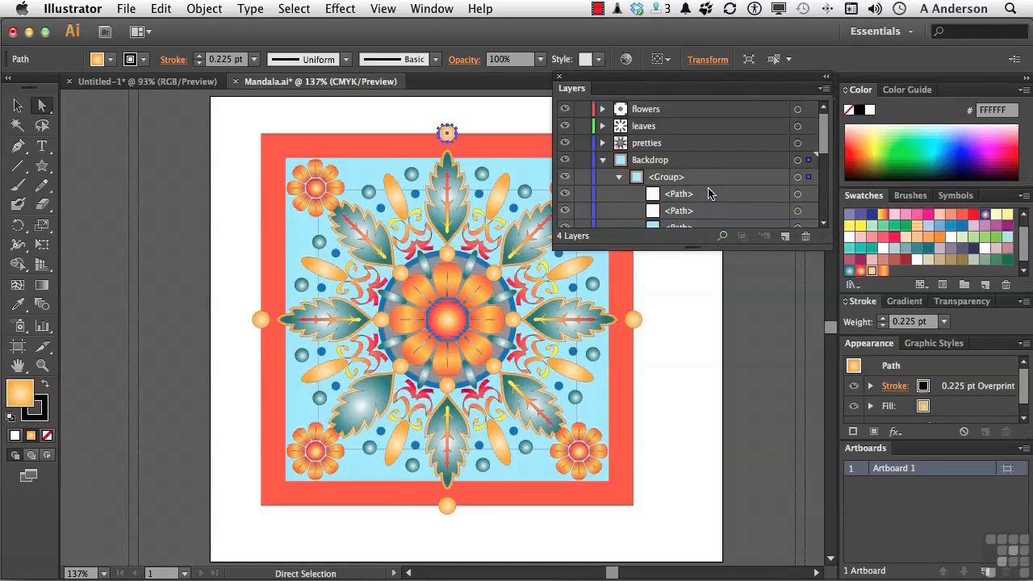
{"action": "left_click", "coordinate": [618, 176]}
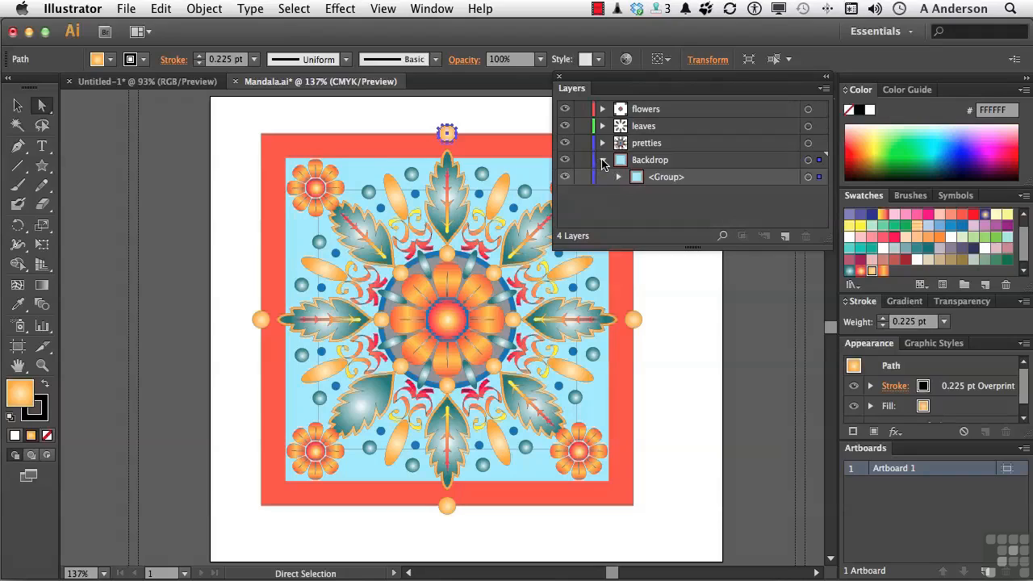
{"action": "left_click", "coordinate": [602, 162]}
- Release the flowers layer's groups to layers in sequence, undo the release, and collapse the flowers layer
{"action": "left_click", "coordinate": [652, 111]}
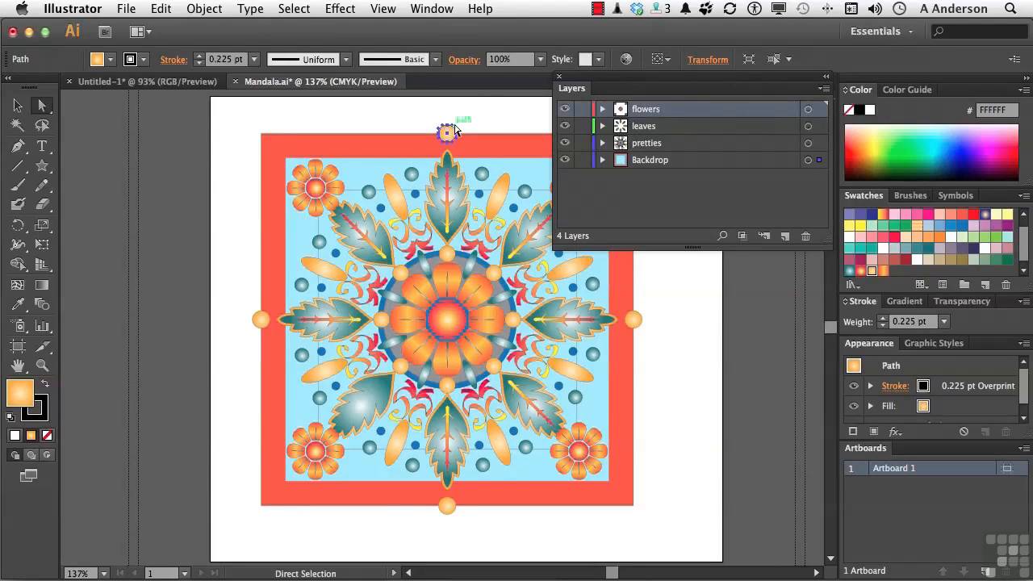
{"action": "left_click", "coordinate": [483, 110]}
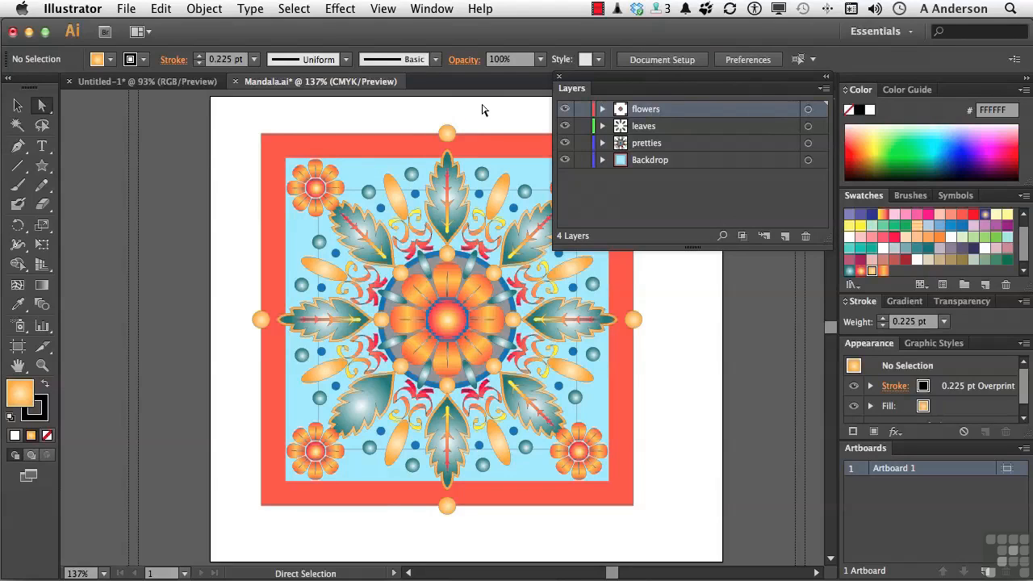
{"action": "left_click", "coordinate": [823, 89]}
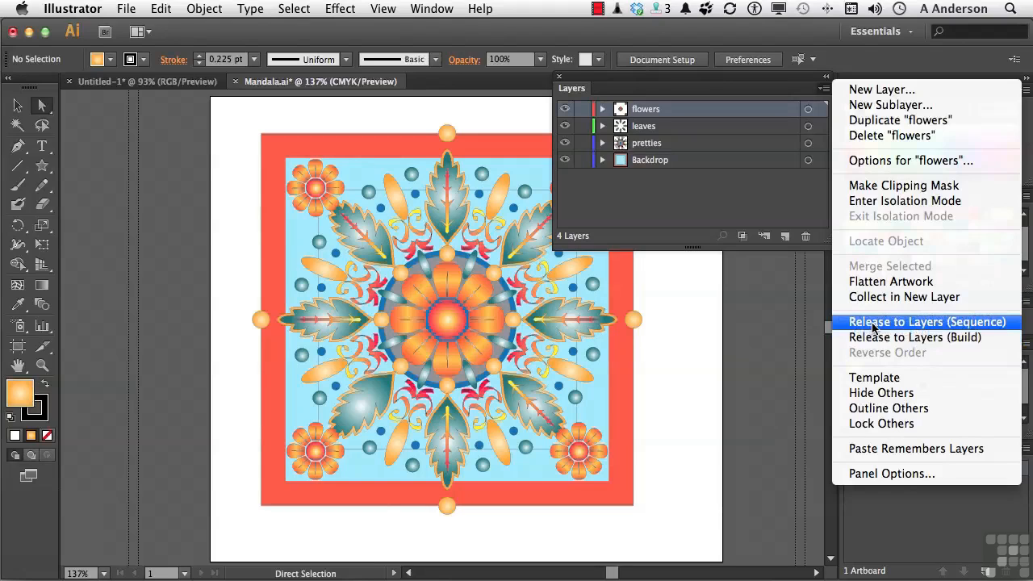
{"action": "left_click", "coordinate": [718, 215]}
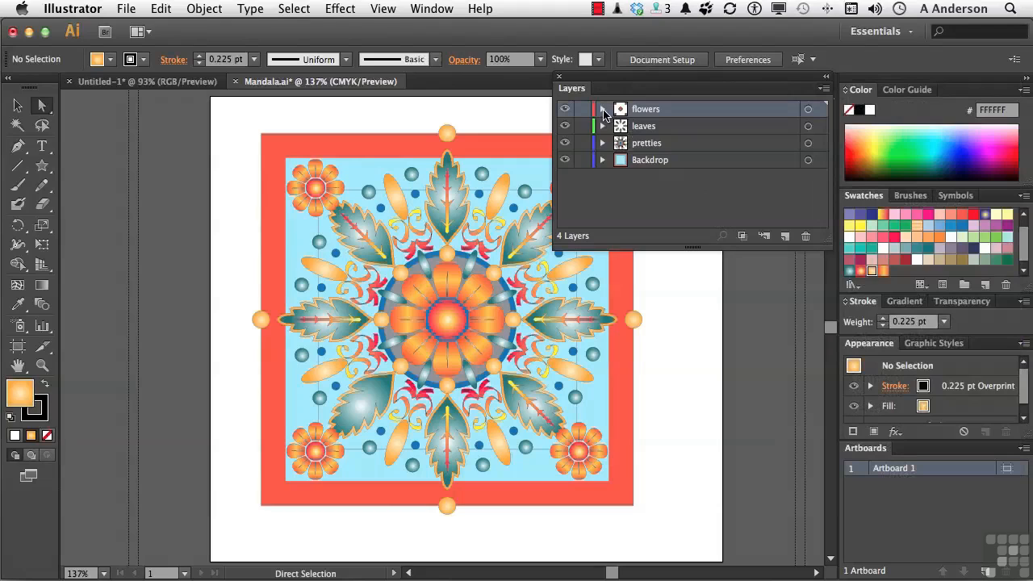
{"action": "left_click", "coordinate": [602, 110]}
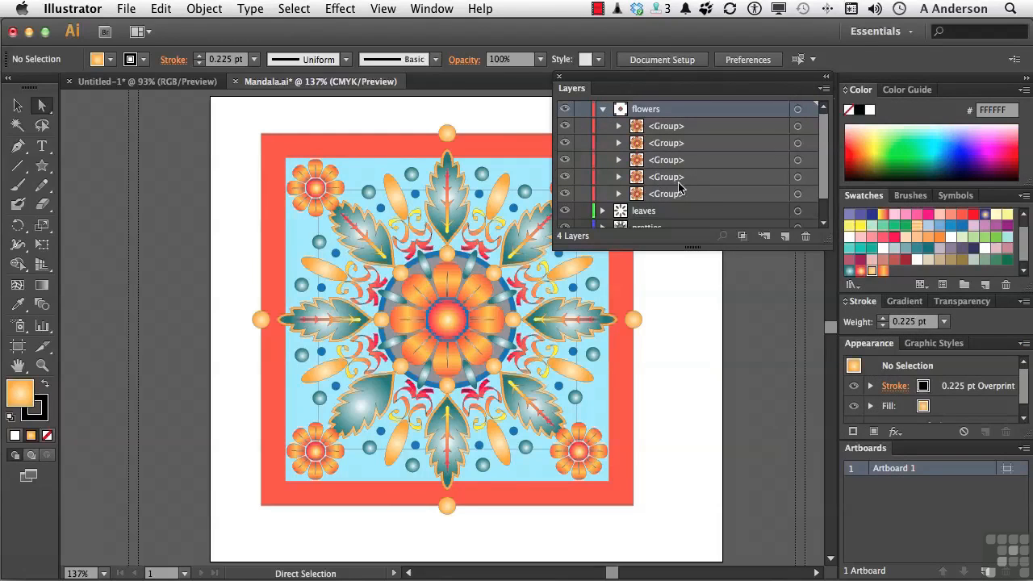
{"action": "left_click", "coordinate": [824, 89]}
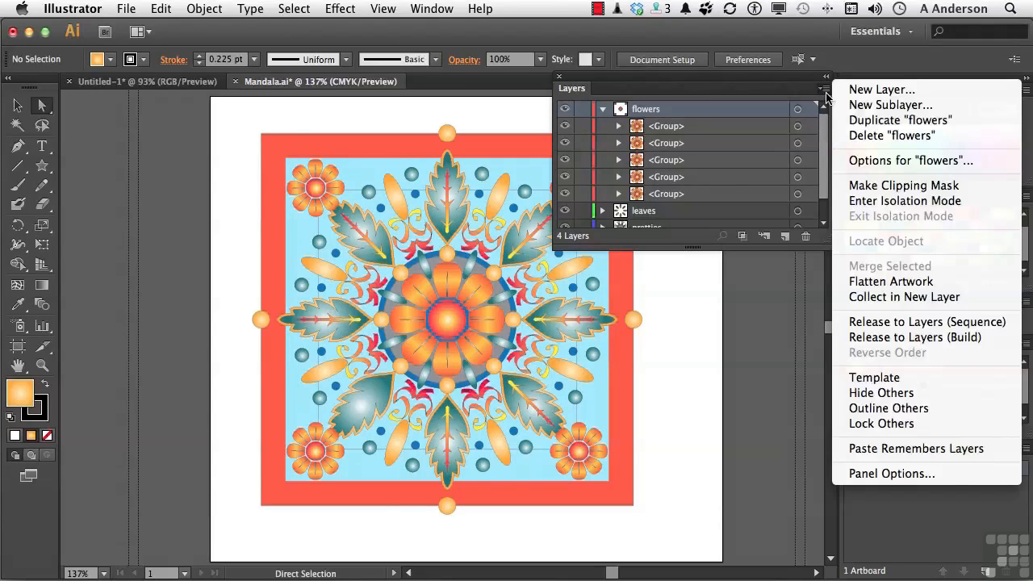
{"action": "left_click", "coordinate": [883, 322]}
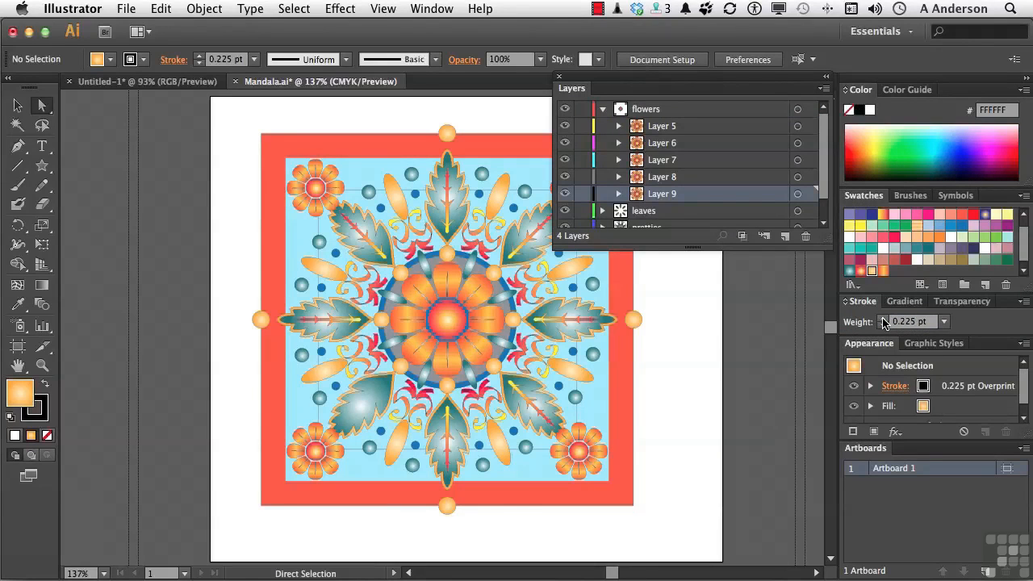
{"action": "key", "text": "super+z"}
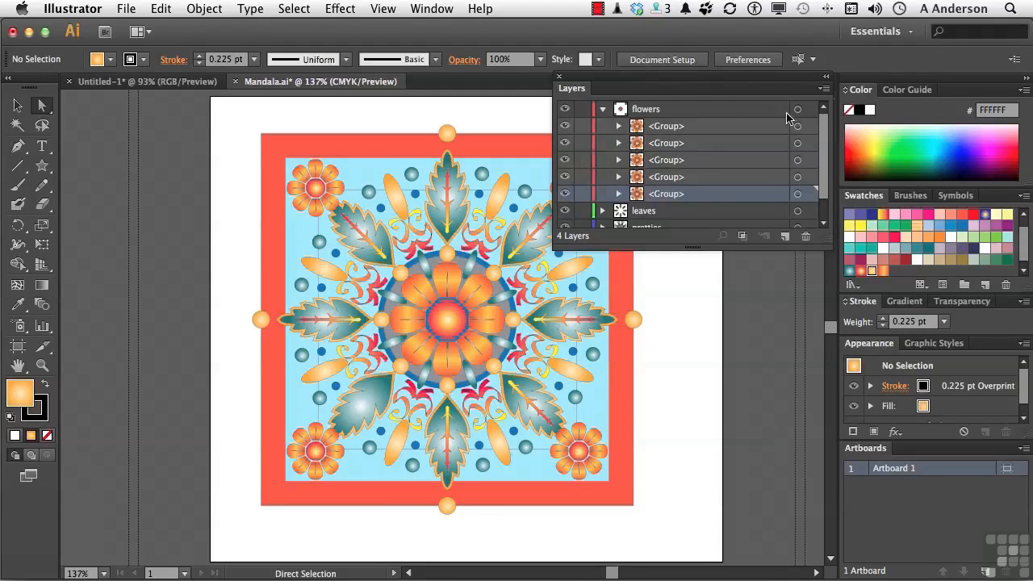
{"action": "left_click", "coordinate": [602, 109]}
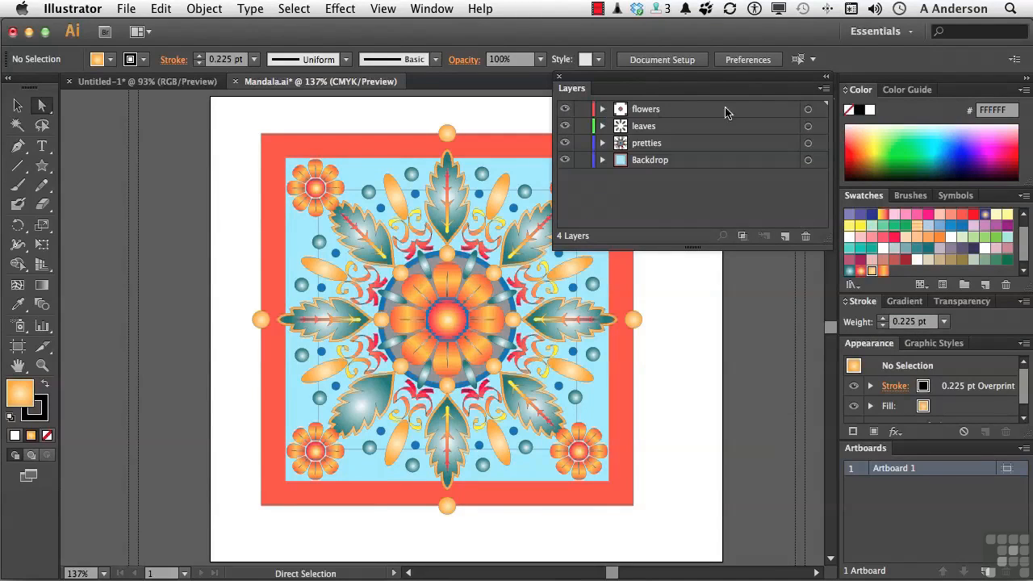
- Hide every layer except pretties twice, restoring the visibility of all layers each time
{"action": "left_click", "coordinate": [822, 92]}
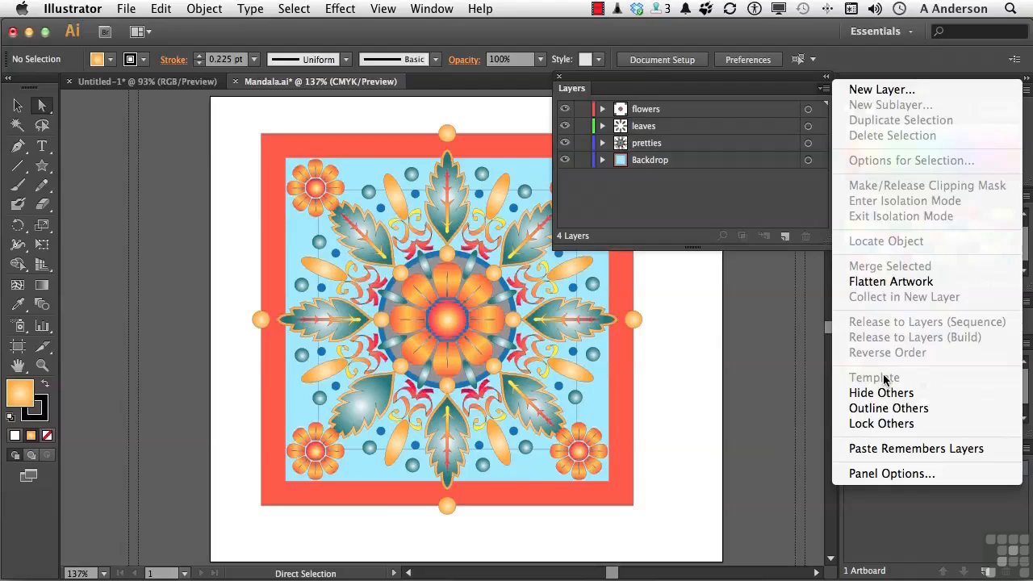
{"action": "left_click", "coordinate": [671, 145]}
{"action": "left_click", "coordinate": [671, 145]}
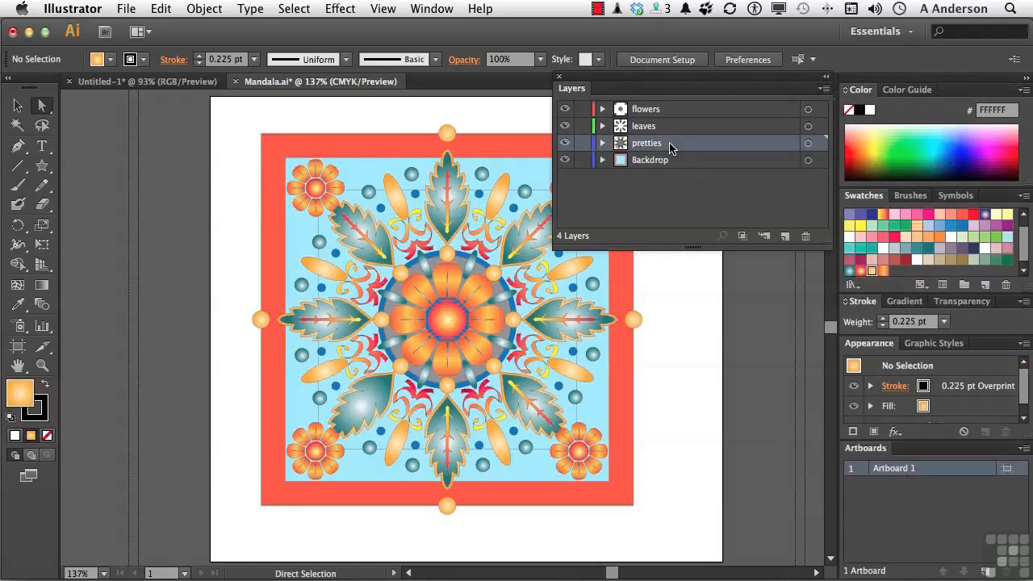
{"action": "left_click", "coordinate": [824, 88]}
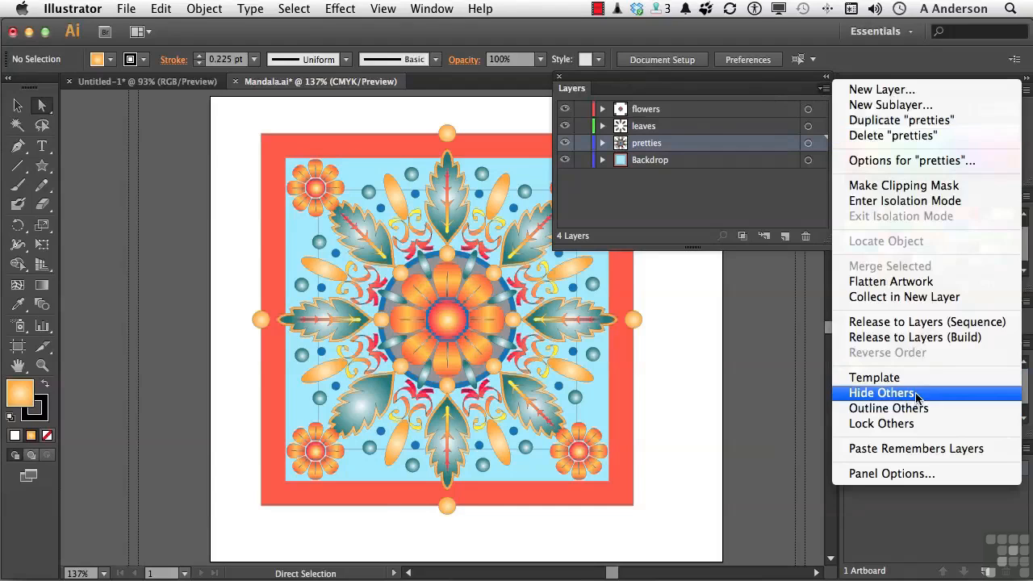
{"action": "left_click", "coordinate": [882, 393]}
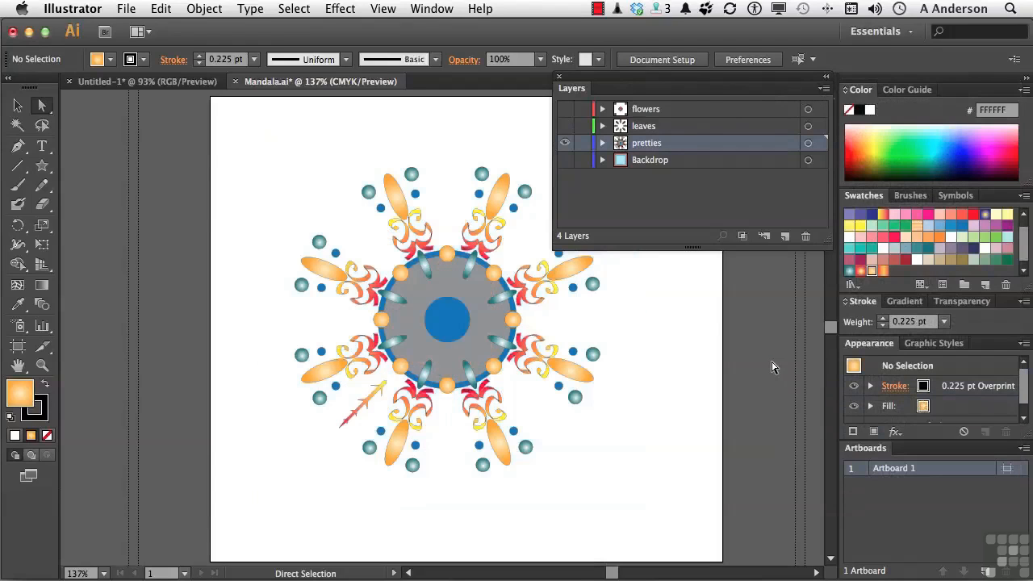
{"action": "key", "text": "ctrl+z"}
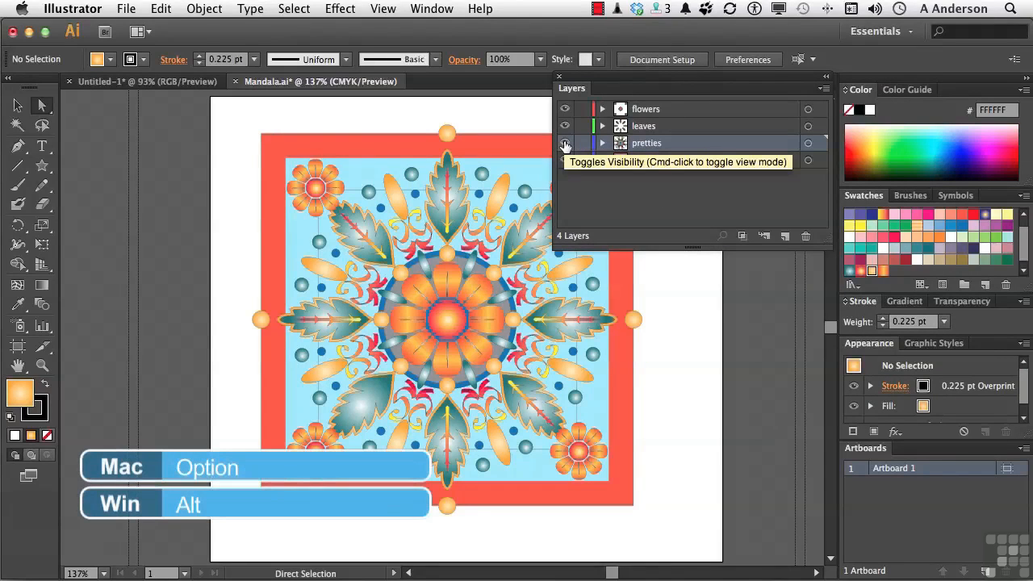
{"action": "left_click", "coordinate": [565, 143], "text": "alt"}
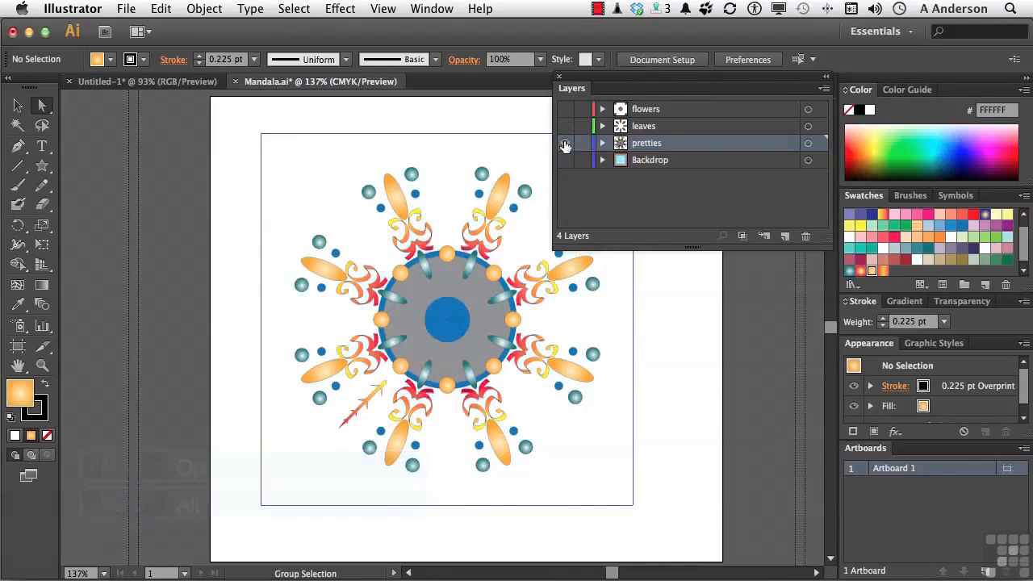
{"action": "left_click", "coordinate": [565, 144], "text": "alt"}
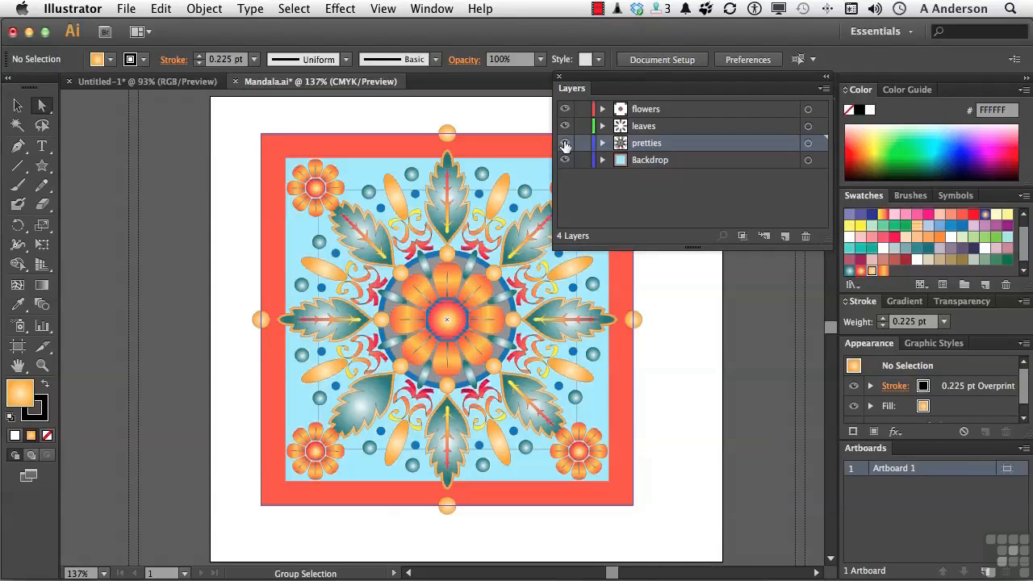
- Show all other layers as outlines, first around flowers and a second time around pretties, returning to full preview each time
{"action": "left_click", "coordinate": [656, 109]}
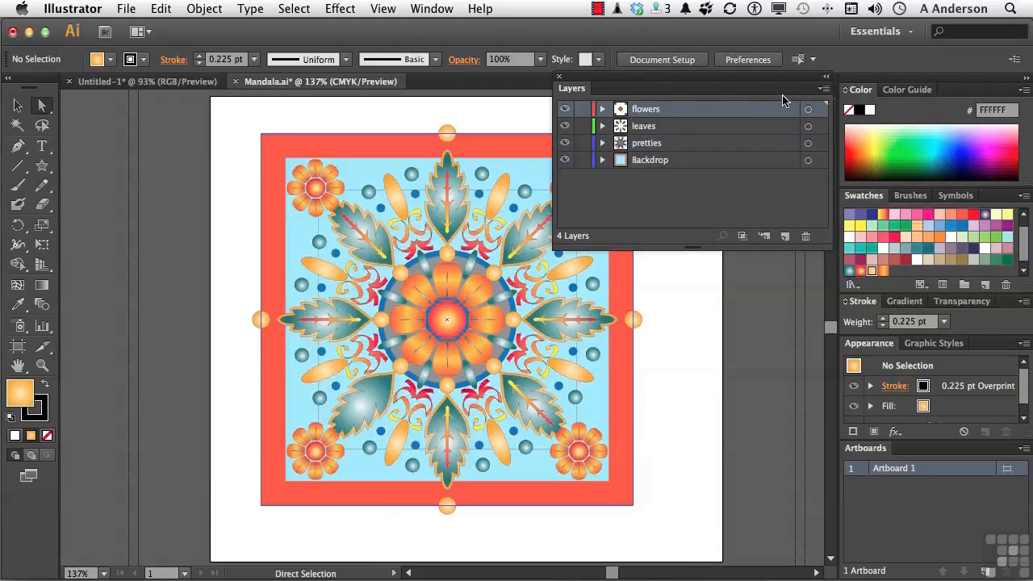
{"action": "left_click", "coordinate": [823, 90]}
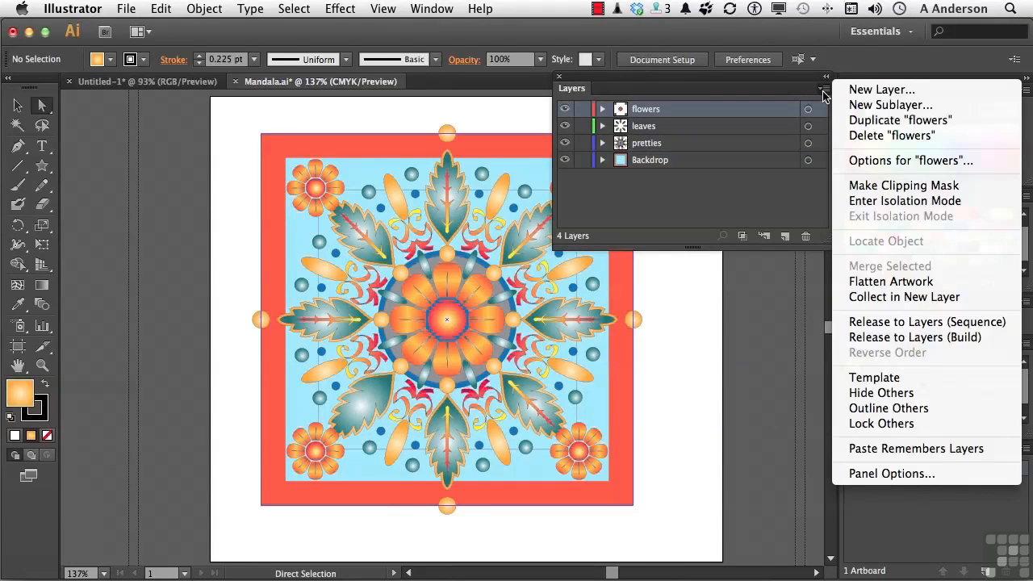
{"action": "left_click", "coordinate": [898, 414]}
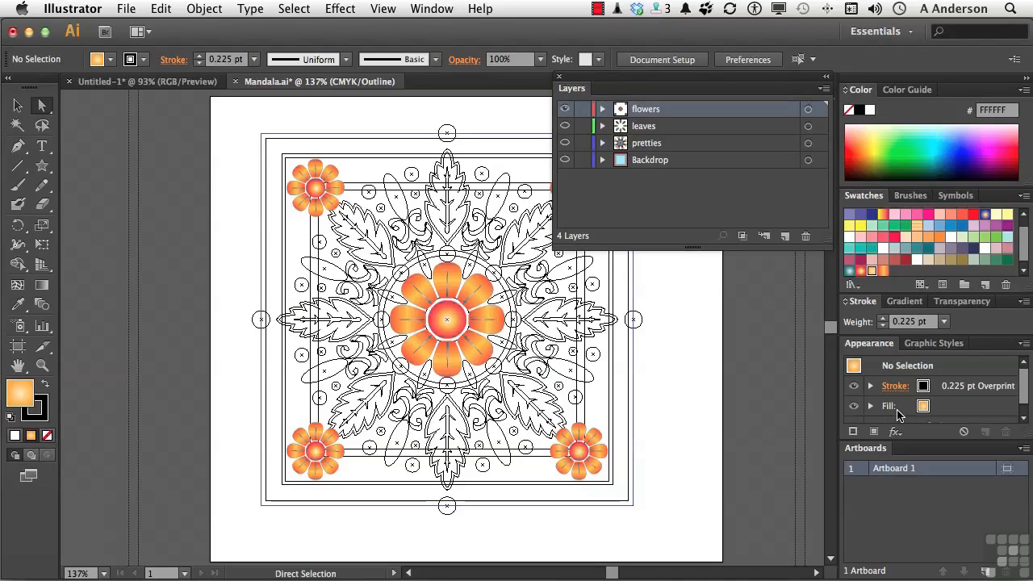
{"action": "key", "text": "ctrl+y"}
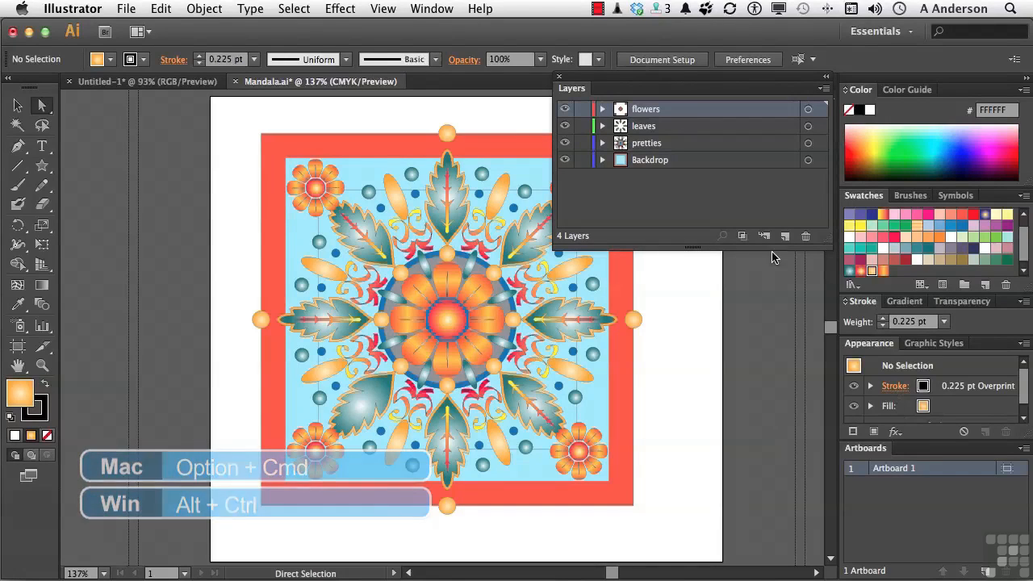
{"action": "left_click", "coordinate": [565, 144], "text": "ctrl+alt"}
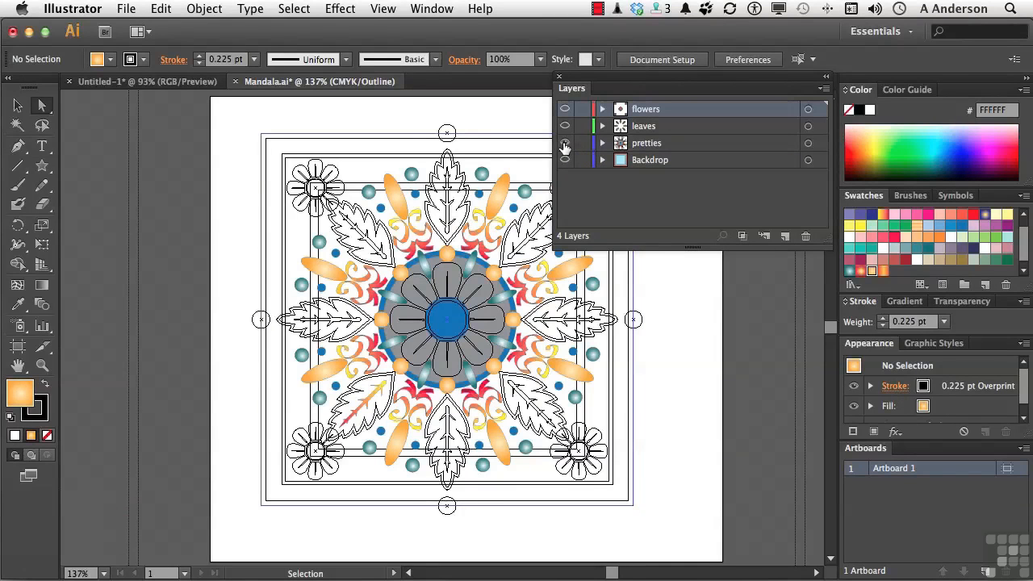
{"action": "left_click", "coordinate": [565, 143], "text": "ctrl+alt"}
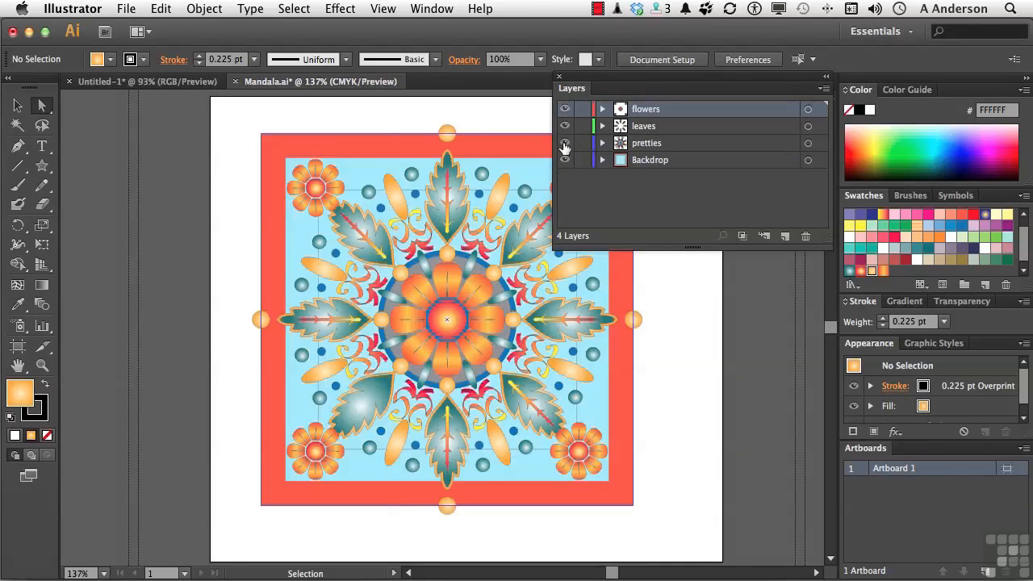
- Lock every layer except flowers two times, unlocking the other layers after each one
{"action": "left_click", "coordinate": [822, 90]}
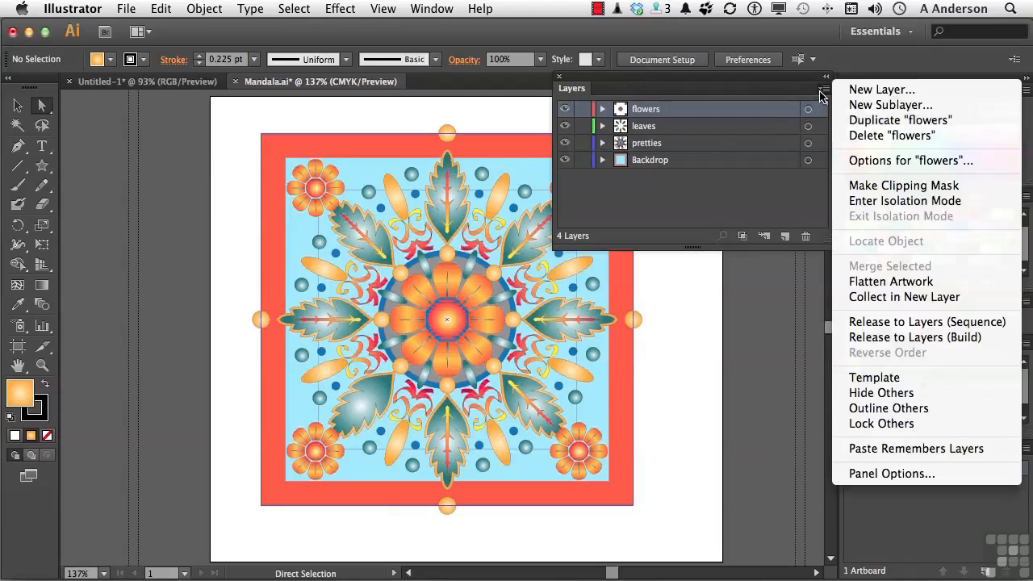
{"action": "left_click", "coordinate": [912, 425]}
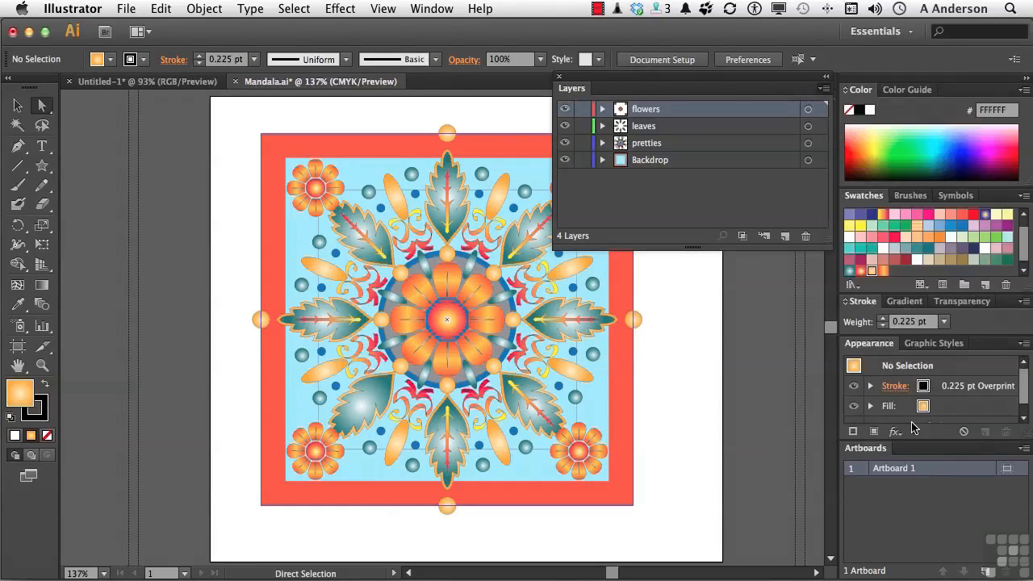
{"action": "key", "text": "super+z"}
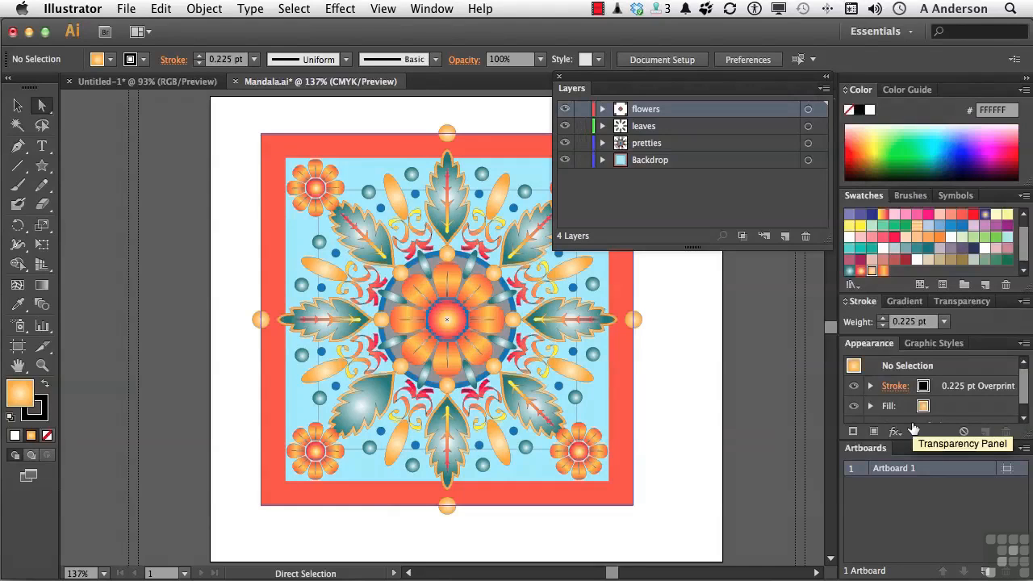
{"action": "key", "text": "alt"}
{"action": "left_click", "coordinate": [582, 110], "text": "alt"}
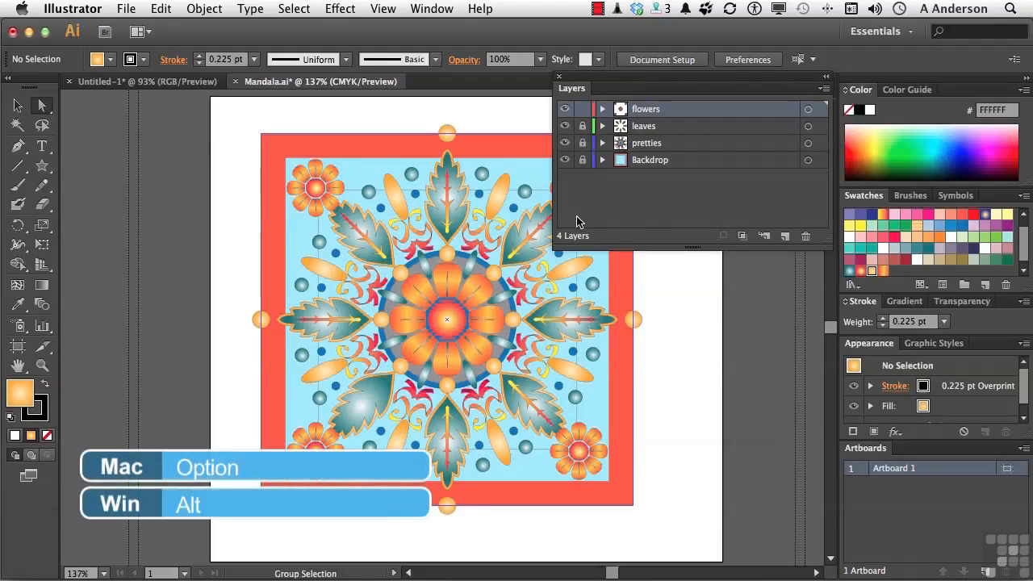
{"action": "left_click", "coordinate": [582, 111], "text": "alt"}
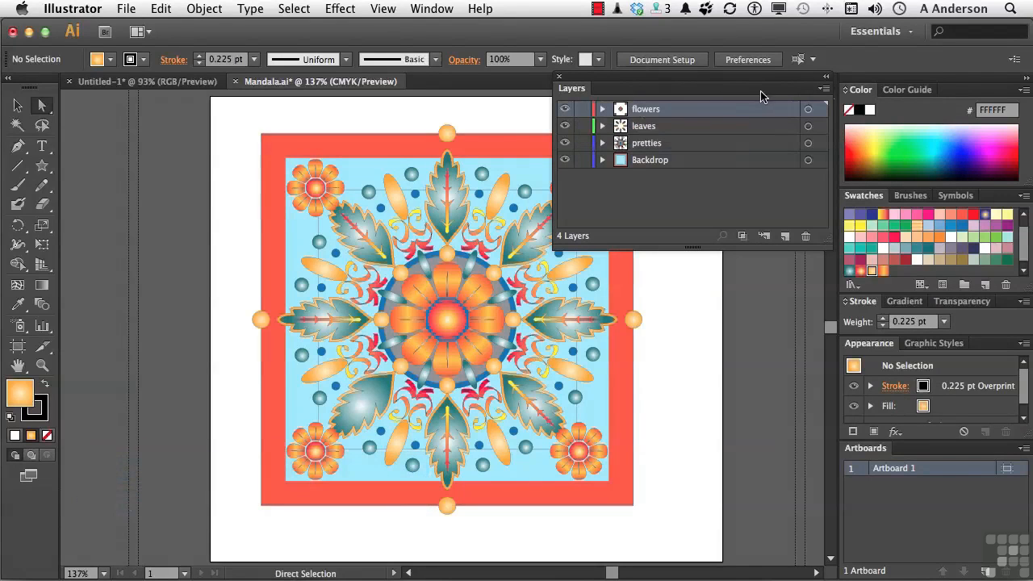
- Copy all artwork on the Star layer of the Untitled-1 document and return to the Mandala.ai document
{"action": "left_click", "coordinate": [823, 89]}
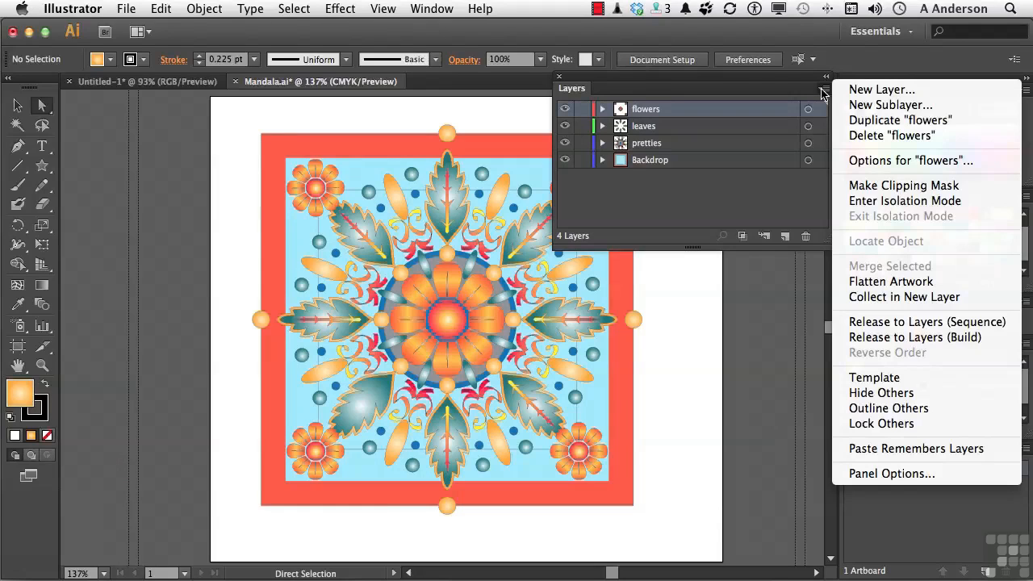
{"action": "left_click", "coordinate": [709, 311]}
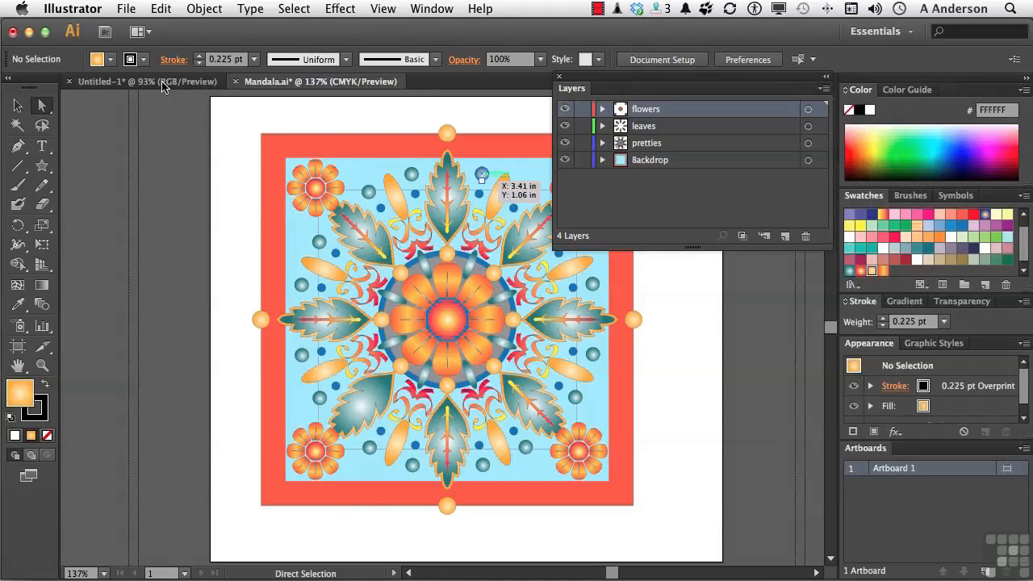
{"action": "left_click", "coordinate": [134, 83]}
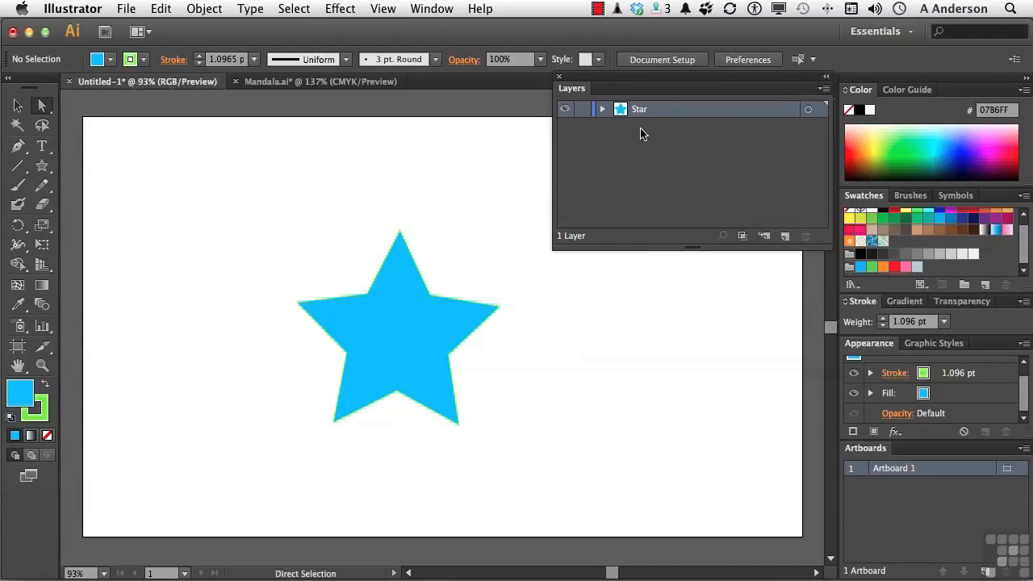
{"action": "left_click", "coordinate": [808, 111]}
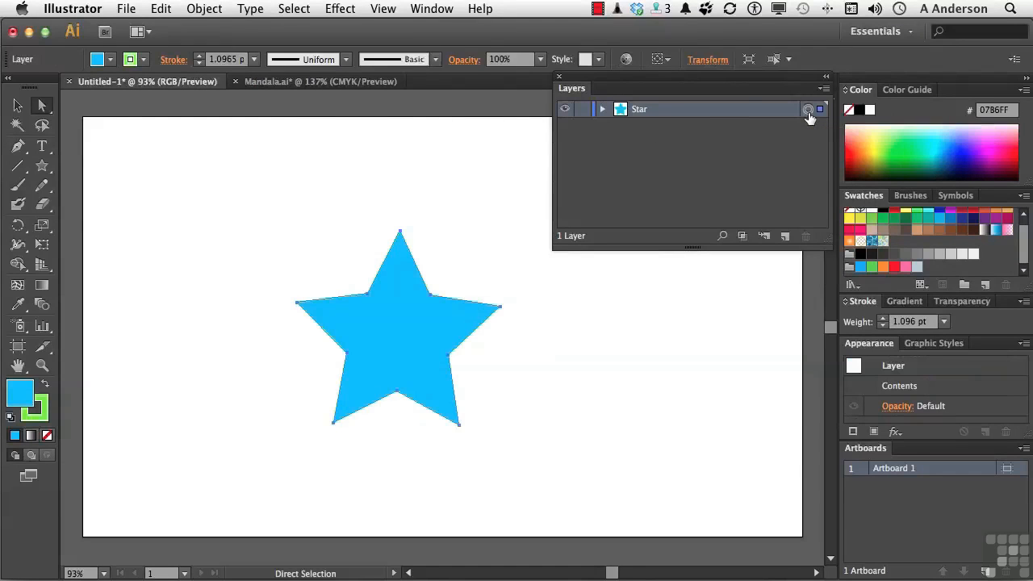
{"action": "left_click", "coordinate": [159, 8]}
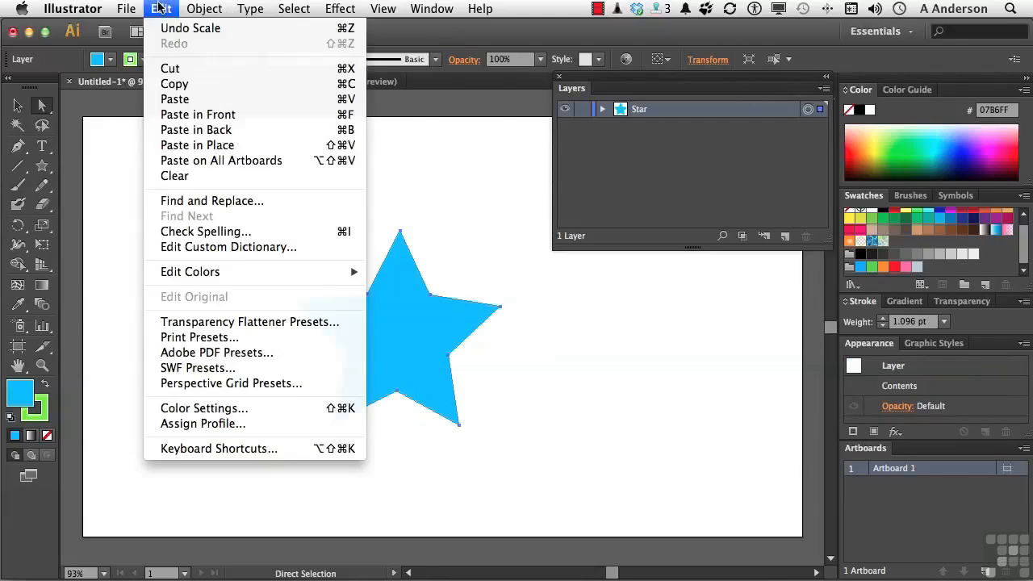
{"action": "left_click", "coordinate": [165, 89]}
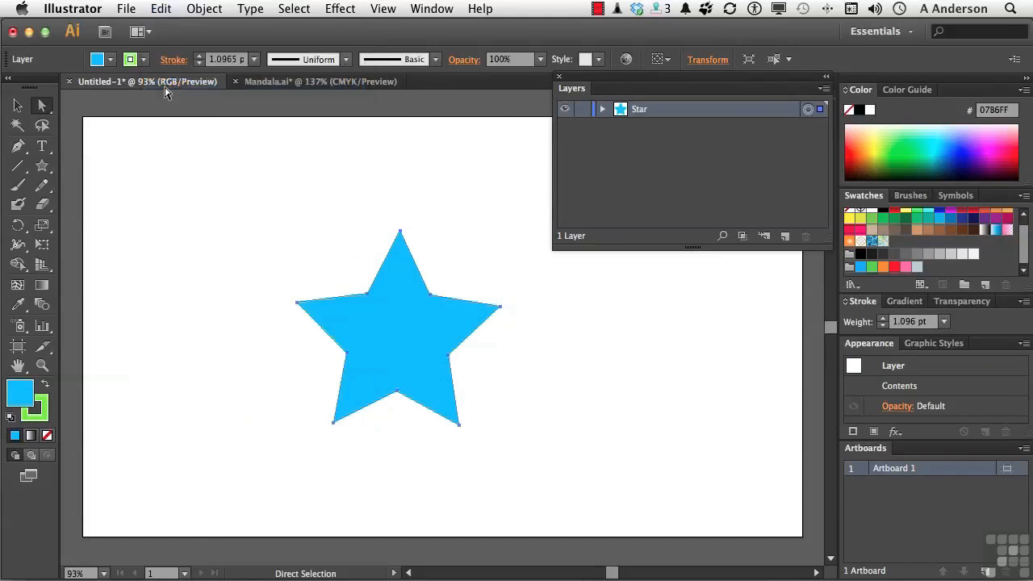
{"action": "left_click", "coordinate": [261, 84]}
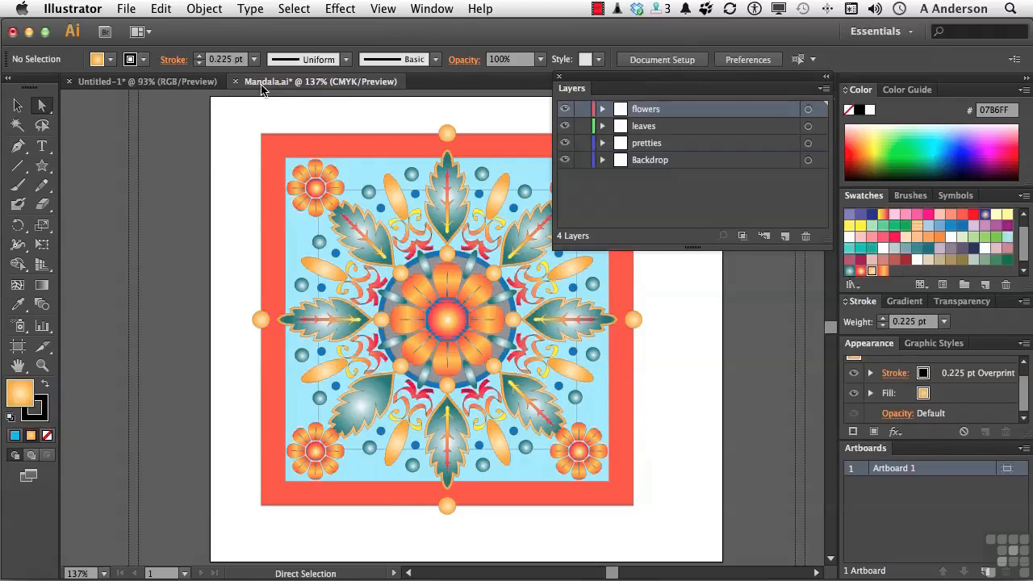
- Paste the copied star into the flowers layer with Paste Remembers Layers off, and undo the paste
{"action": "left_click", "coordinate": [825, 95]}
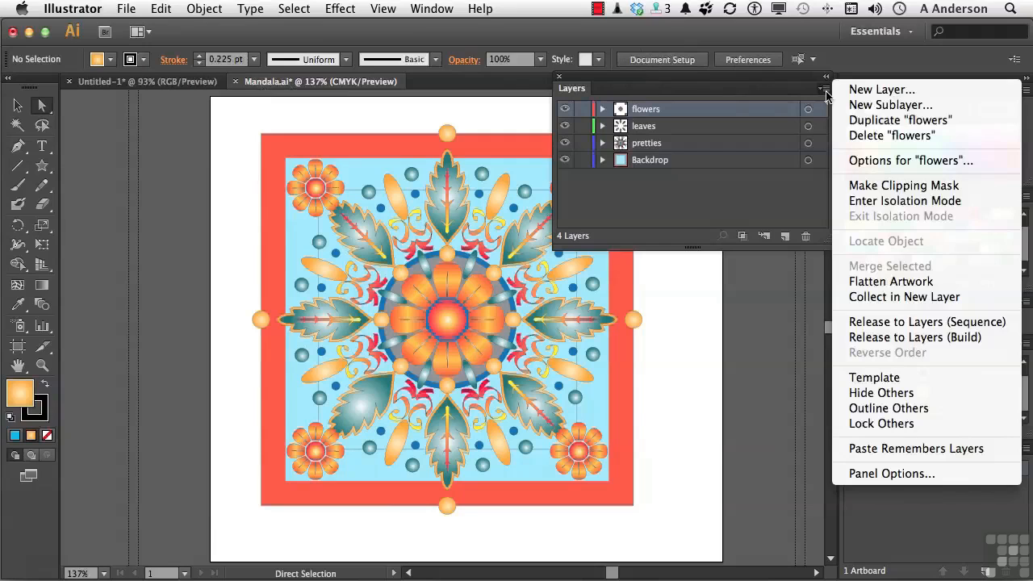
{"action": "left_click", "coordinate": [825, 94]}
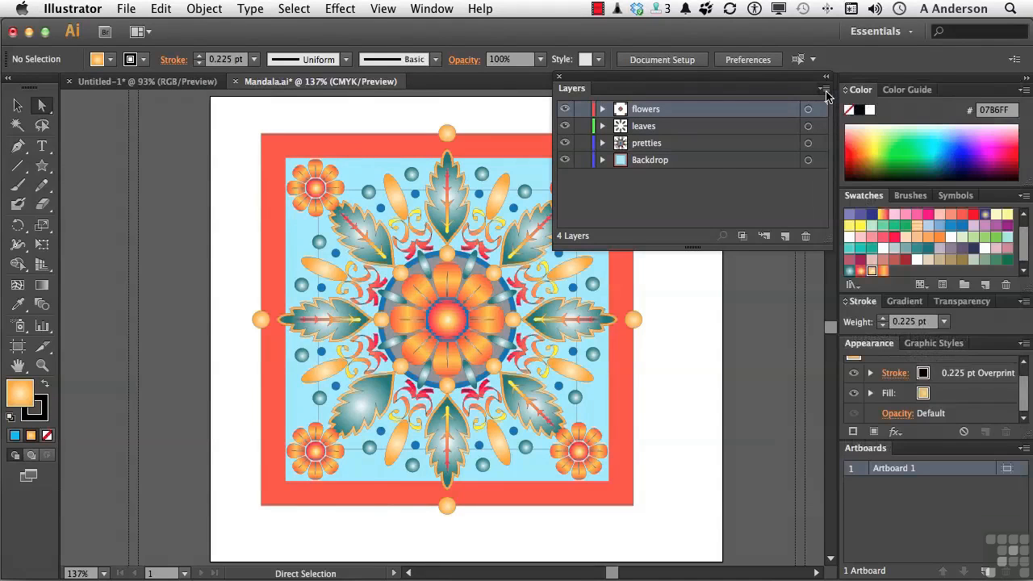
{"action": "left_click", "coordinate": [160, 8]}
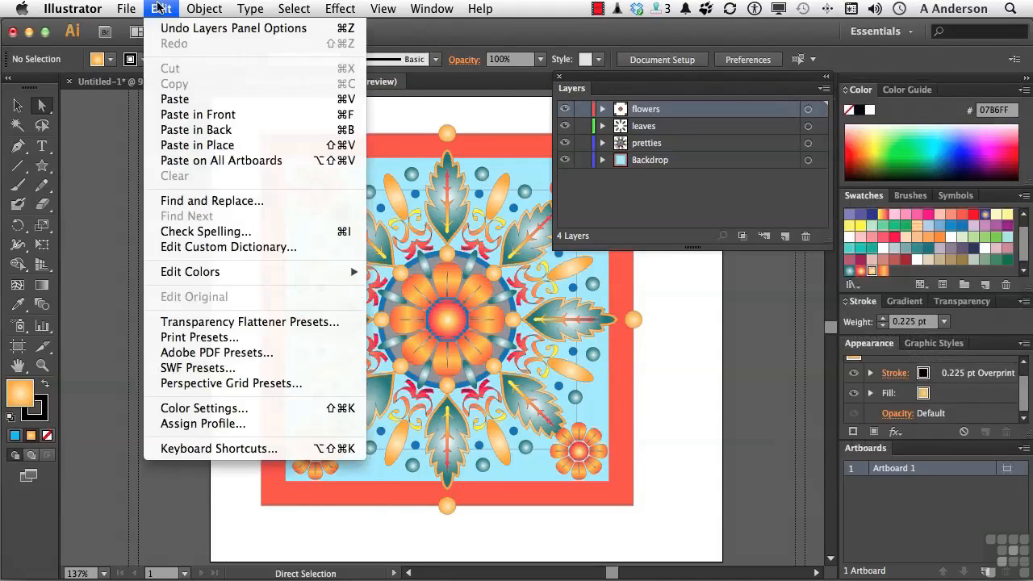
{"action": "left_click", "coordinate": [187, 102]}
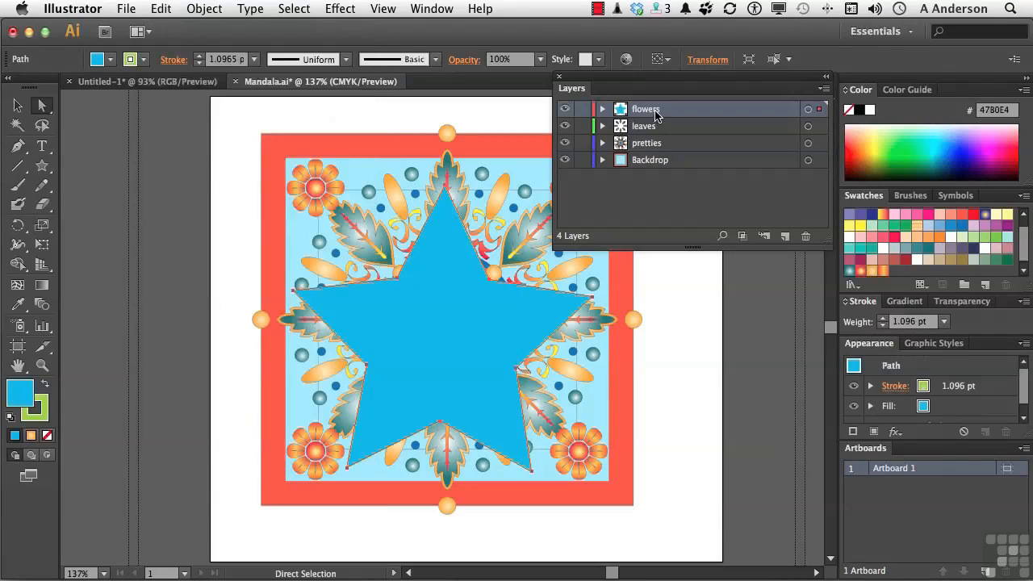
{"action": "key", "text": "super+z"}
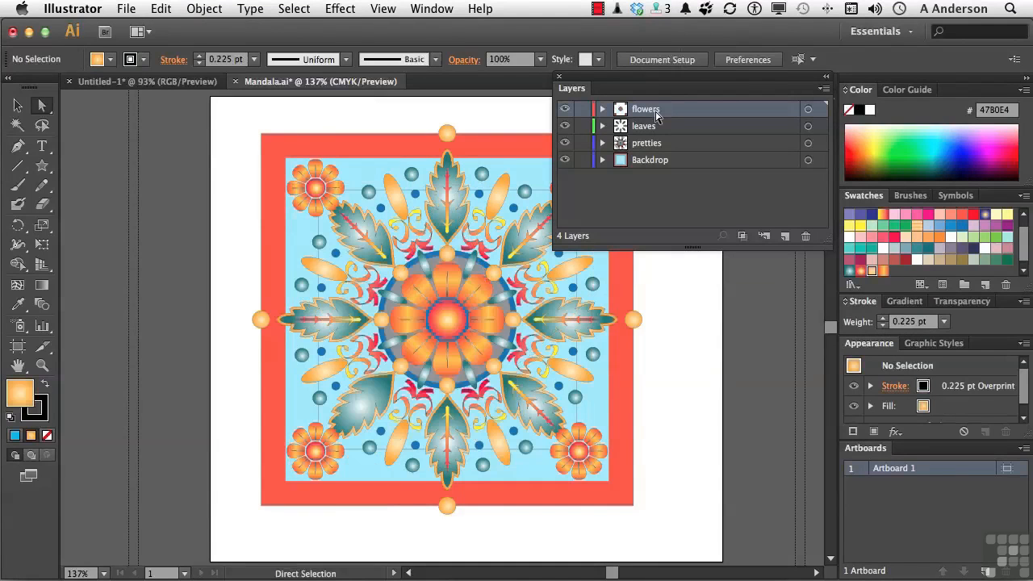
- Turn on Paste Remembers Layers for the Mandala.ai document
{"action": "left_click", "coordinate": [825, 89]}
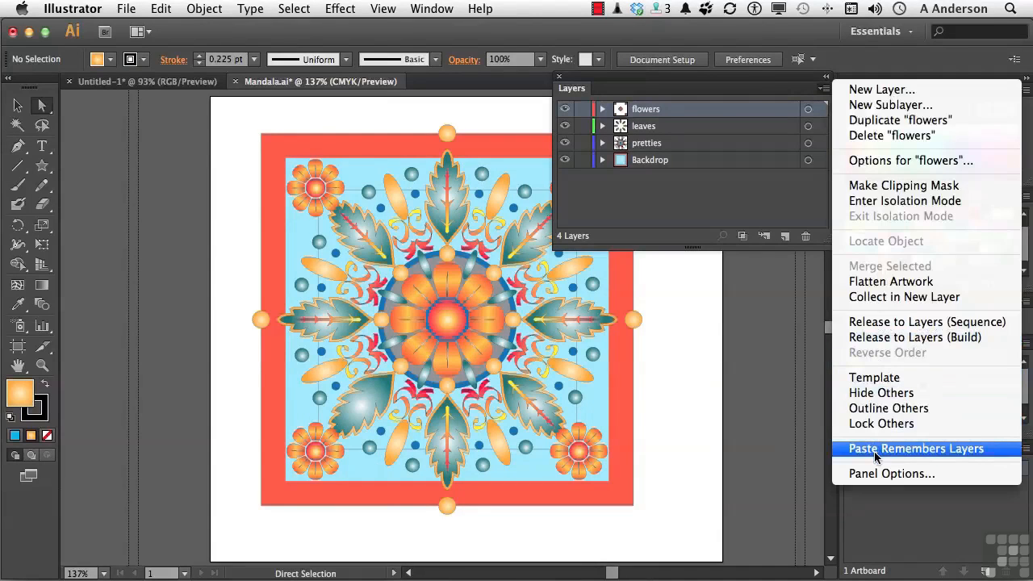
{"action": "left_click", "coordinate": [875, 449]}
{"action": "left_click", "coordinate": [824, 90]}
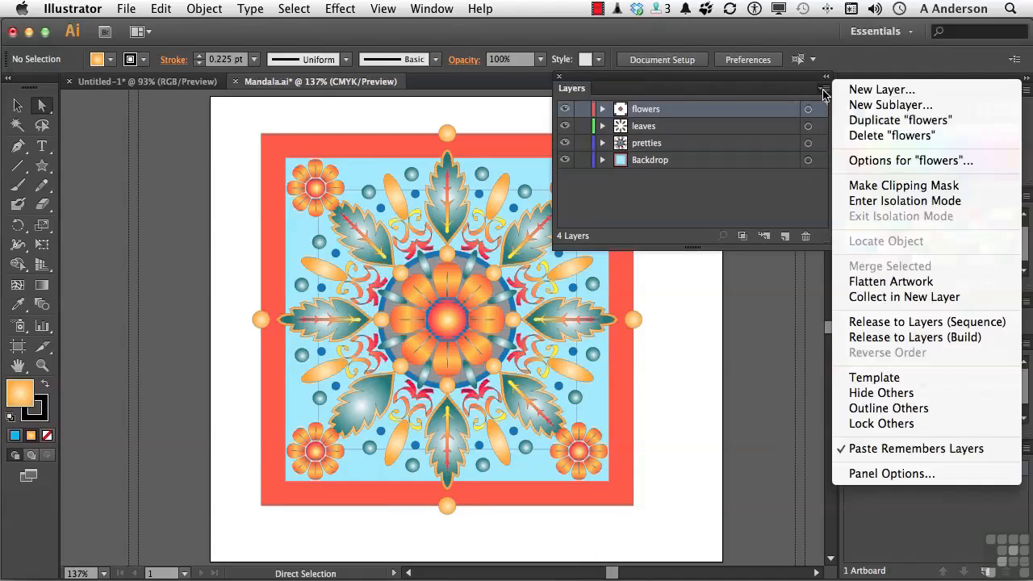
{"action": "left_click", "coordinate": [824, 95]}
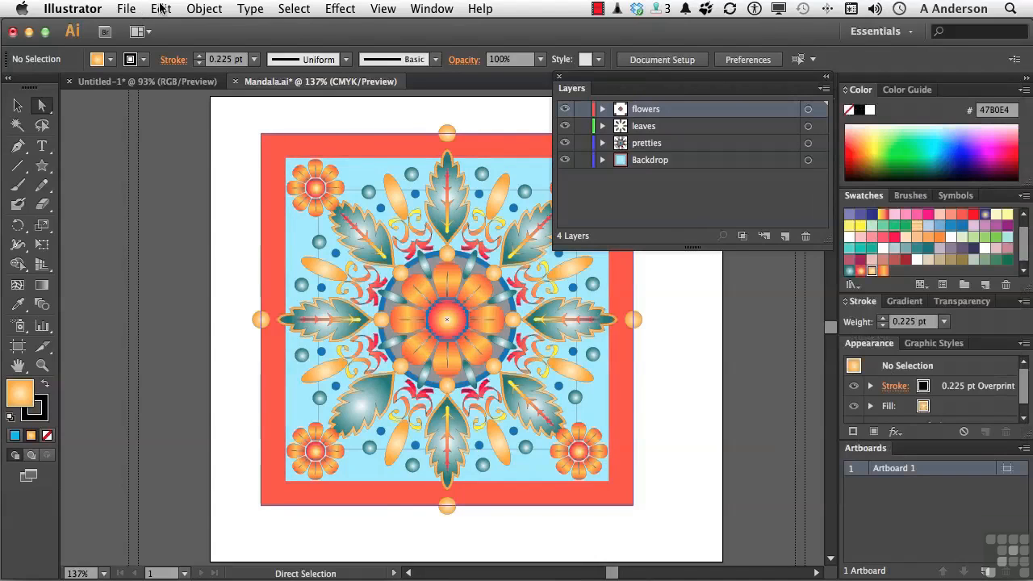
- Paste the copied star onto its own Star layer, and hide and reshow that layer
{"action": "left_click", "coordinate": [161, 8]}
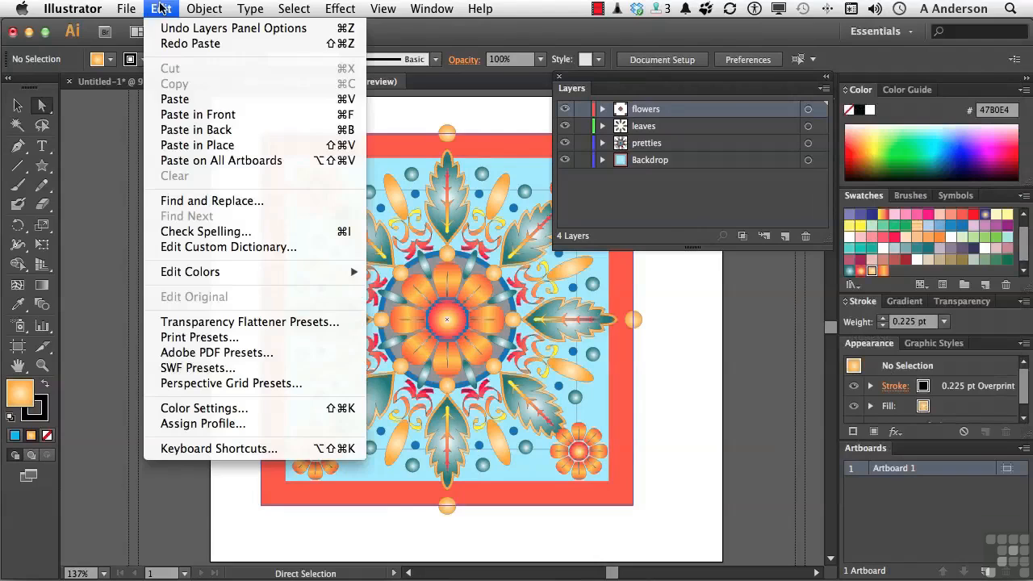
{"action": "left_click", "coordinate": [185, 100]}
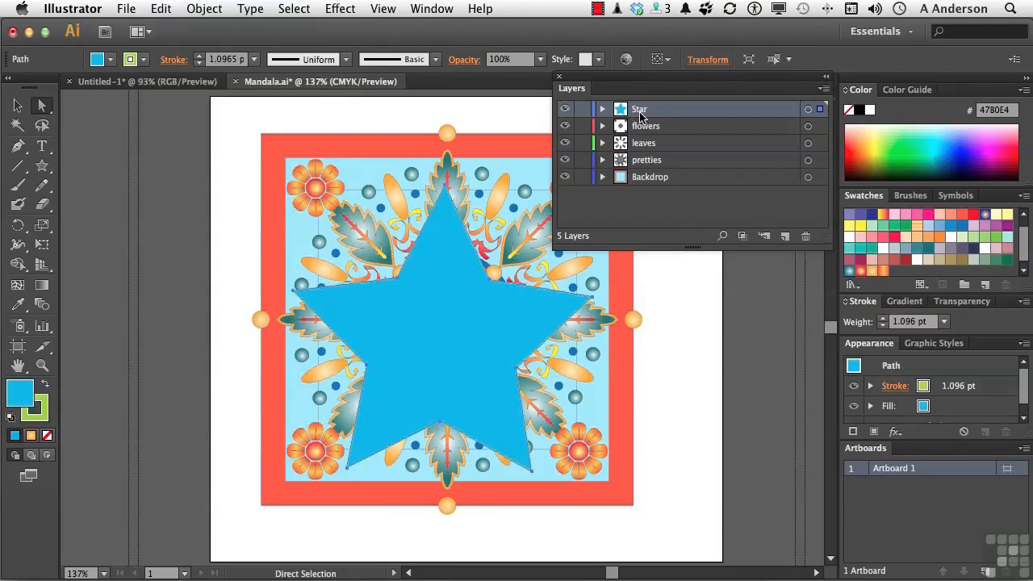
{"action": "left_click", "coordinate": [564, 109]}
{"action": "left_click", "coordinate": [564, 109]}
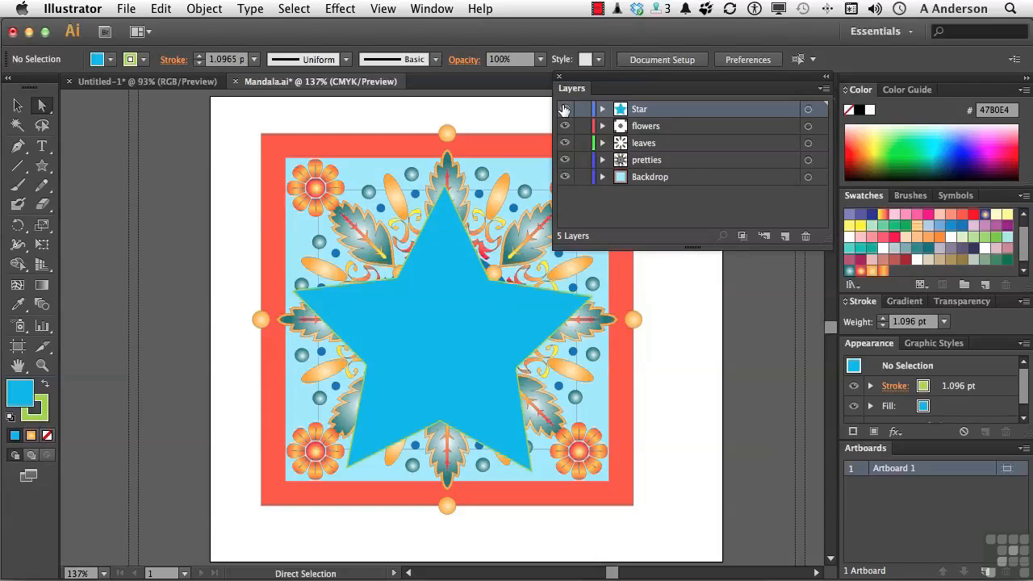
- Turn off Paste Remembers Layers and delete the Star layer together with its artwork
{"action": "left_click", "coordinate": [823, 90]}
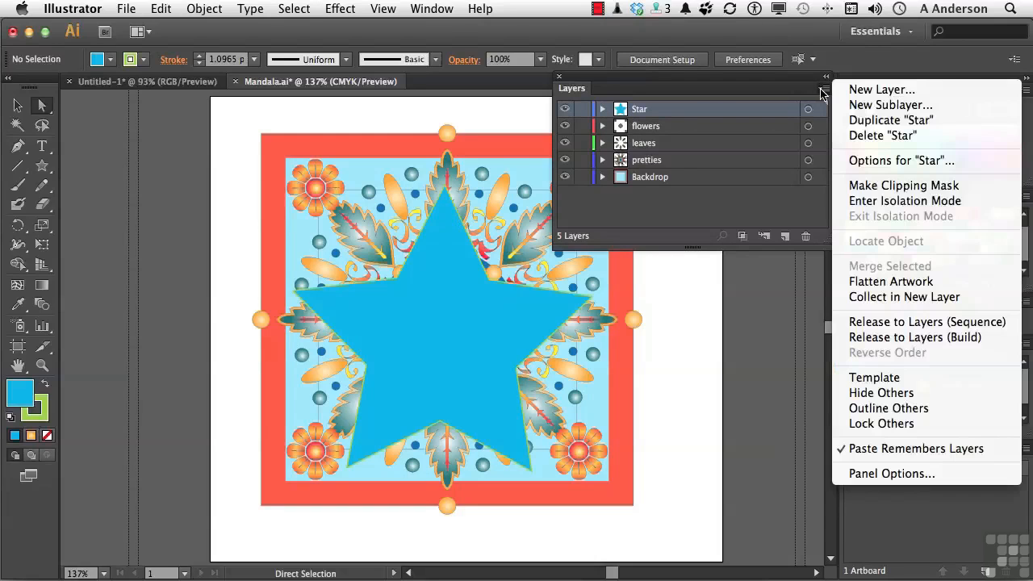
{"action": "left_click", "coordinate": [889, 454]}
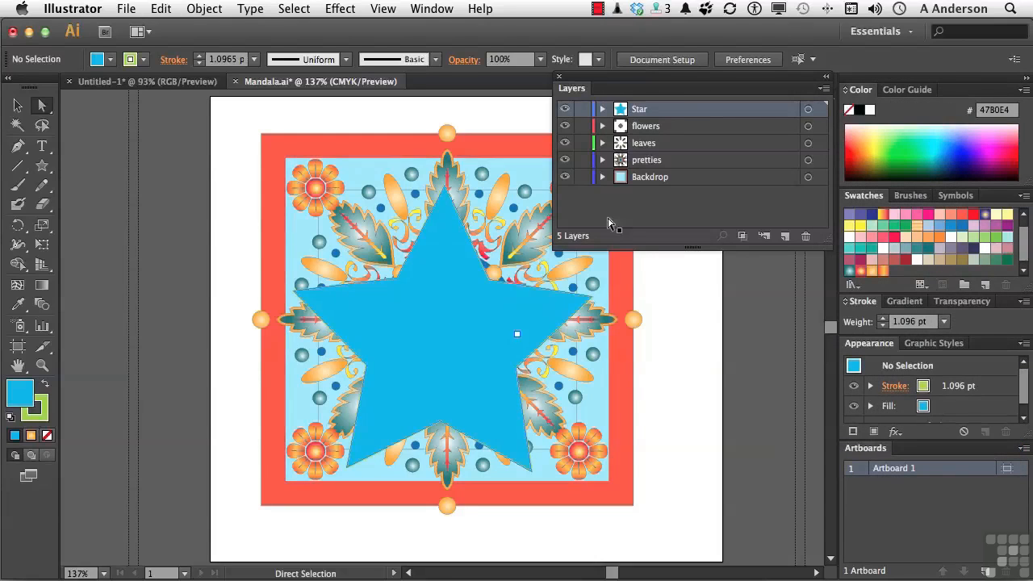
{"action": "left_click", "coordinate": [805, 236]}
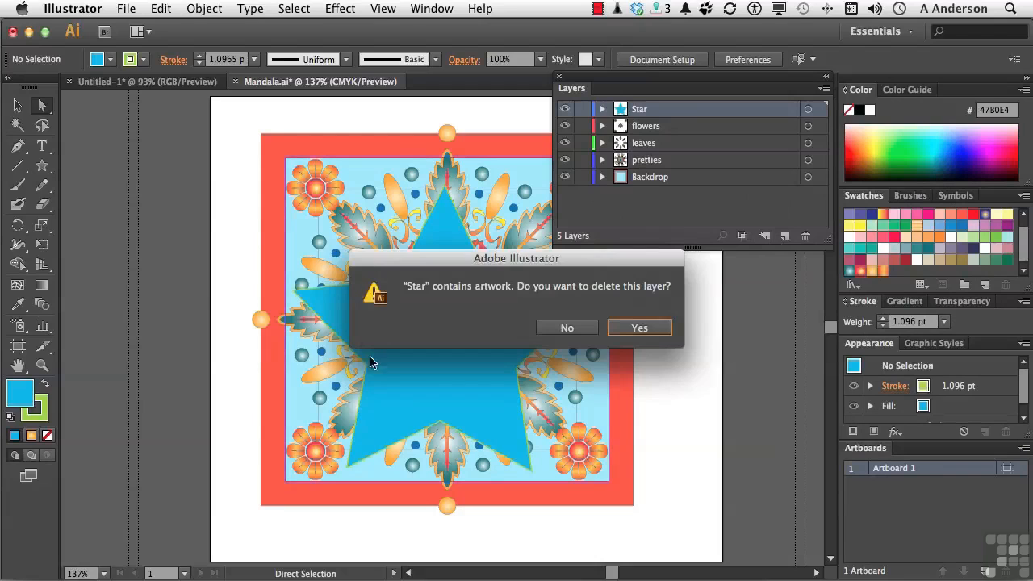
{"action": "left_click", "coordinate": [638, 329]}
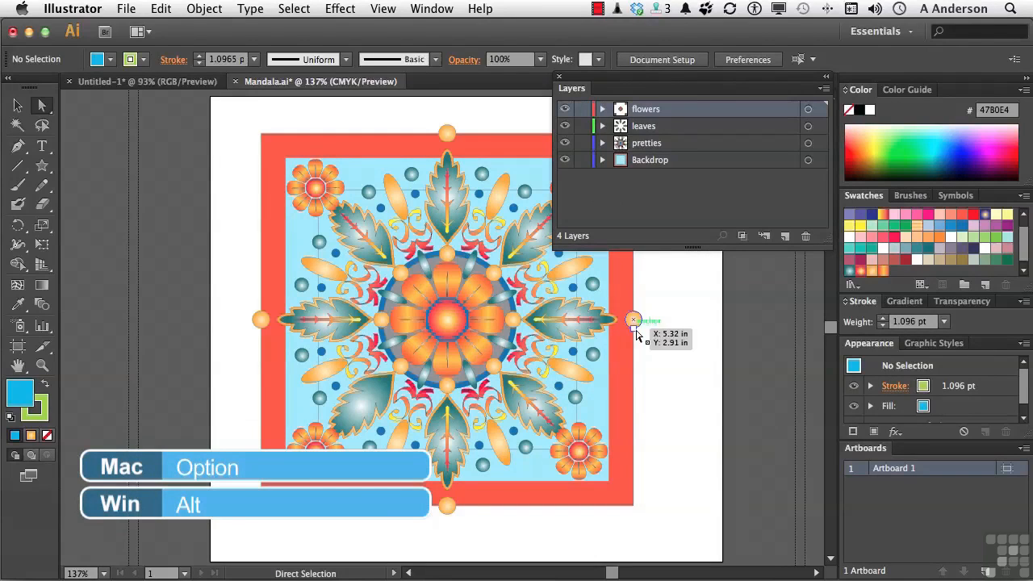
- Restrict the layer list to Show Layers Only, and select the leaves layer followed by the flowers layer
{"action": "left_click", "coordinate": [824, 88]}
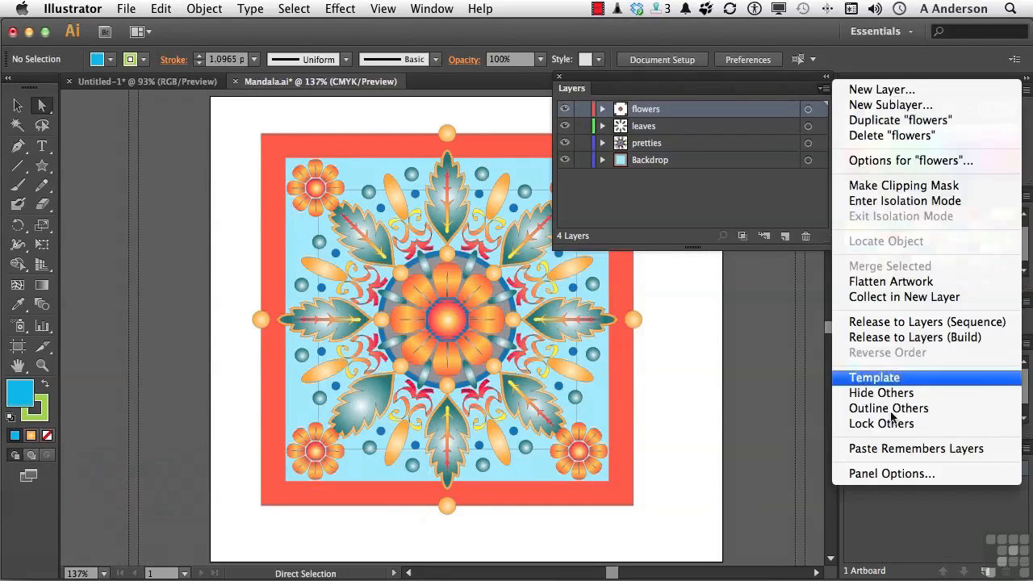
{"action": "left_click", "coordinate": [892, 474]}
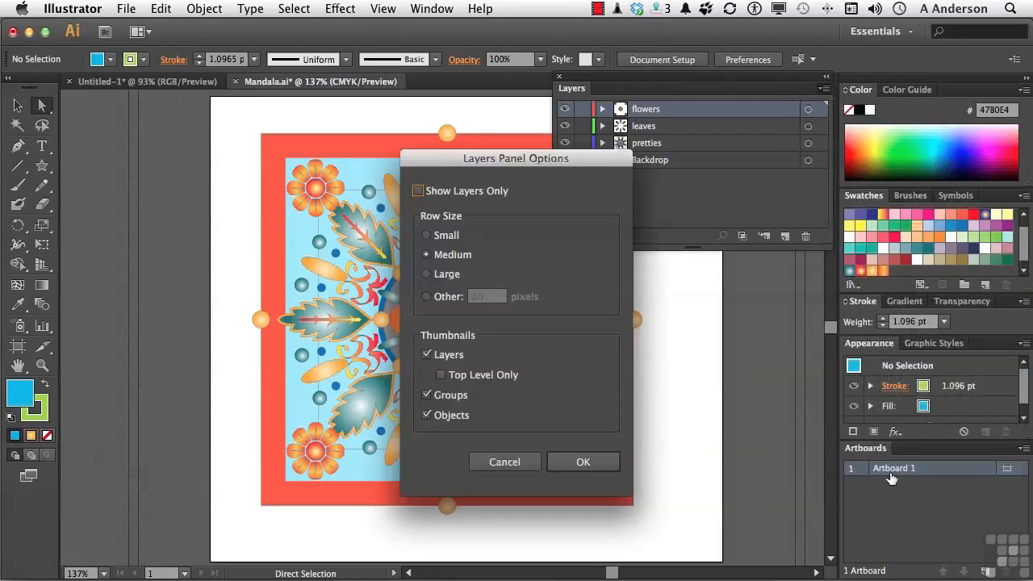
{"action": "left_click_drag", "start_coordinate": [570, 159], "coordinate": [505, 92]}
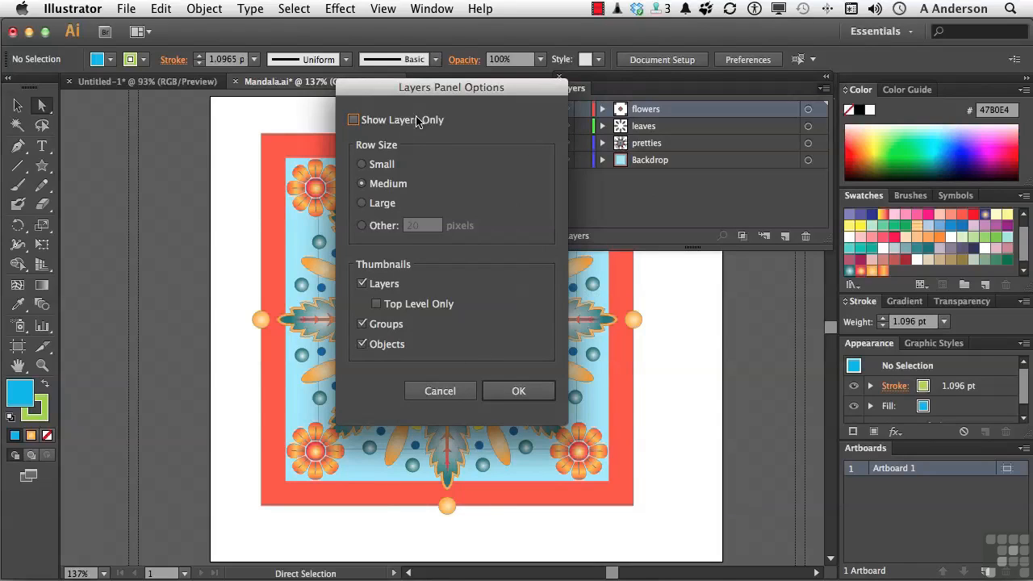
{"action": "left_click", "coordinate": [354, 119]}
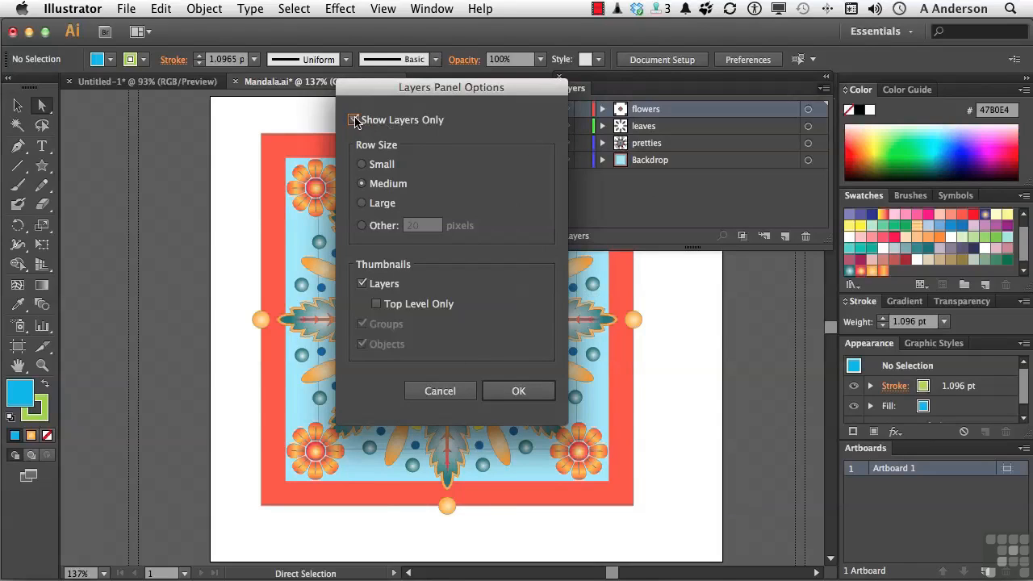
{"action": "left_click", "coordinate": [508, 391]}
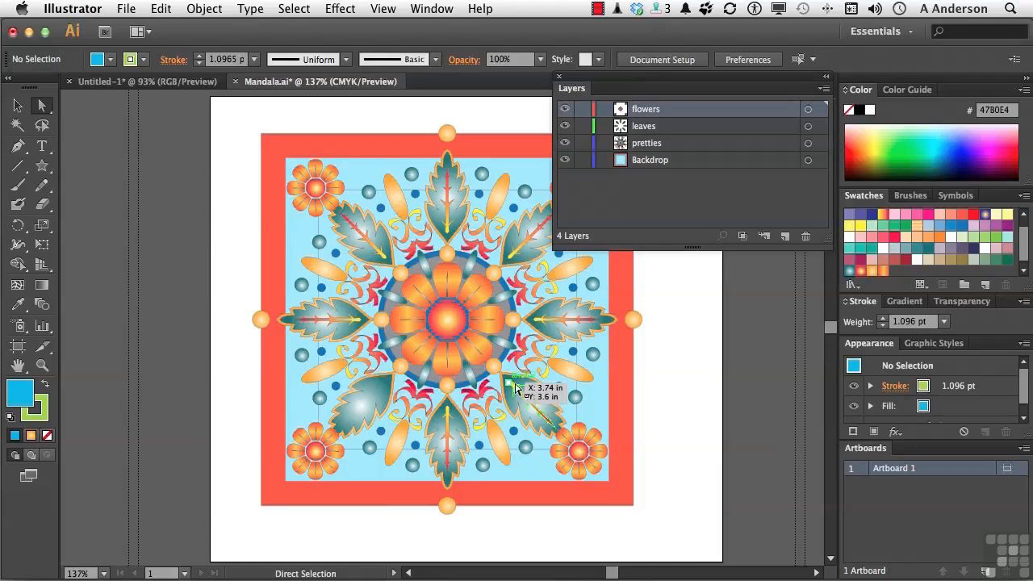
{"action": "left_click", "coordinate": [671, 127]}
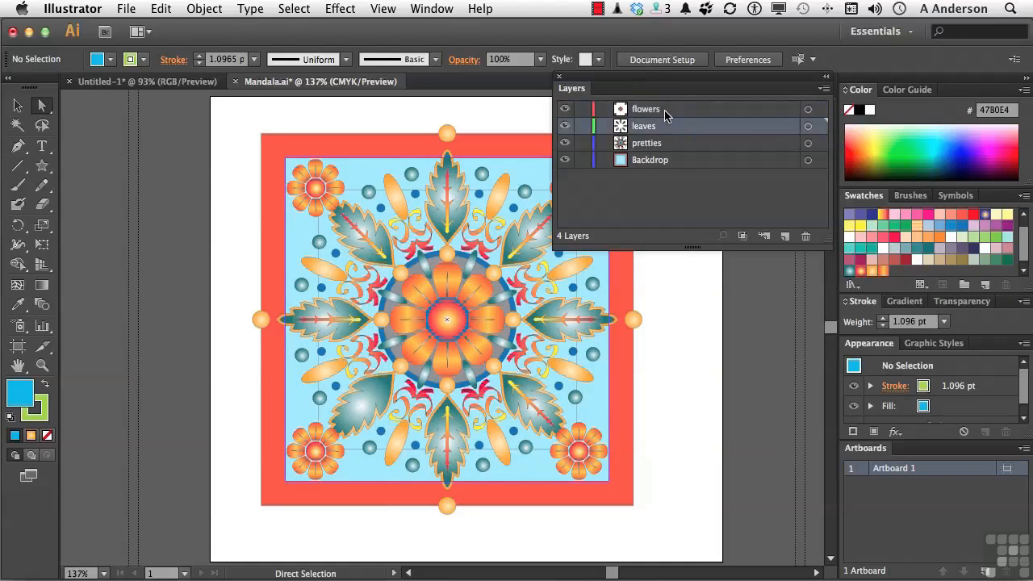
{"action": "left_click", "coordinate": [668, 110]}
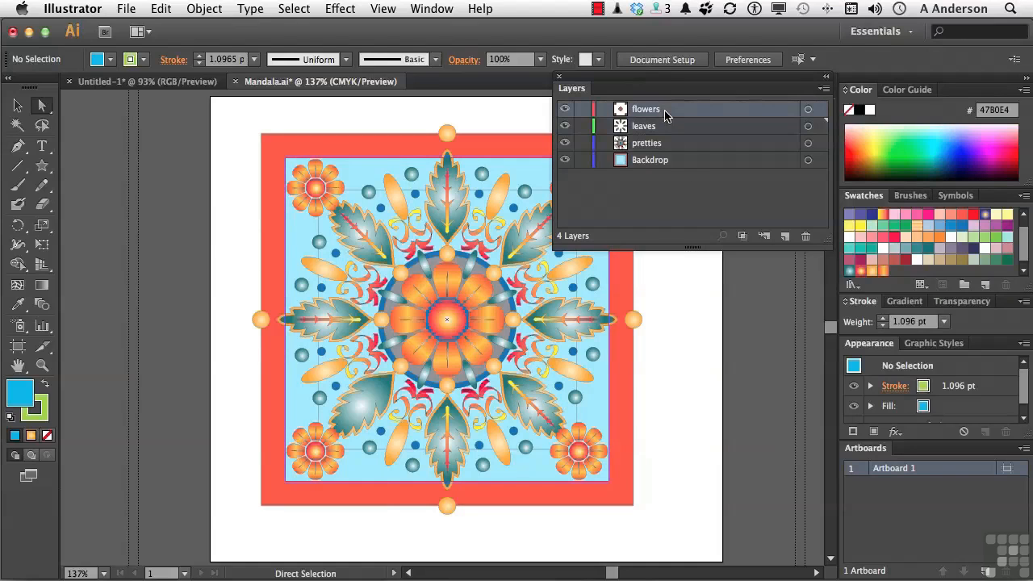
- Turn off Show Layers Only so the layer list includes groups and objects again
{"action": "left_click", "coordinate": [825, 90]}
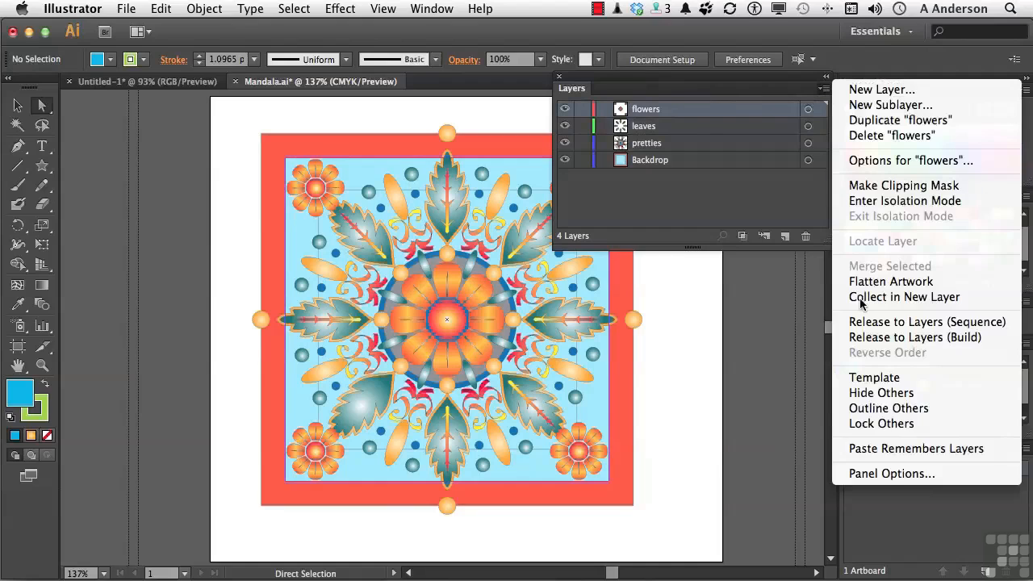
{"action": "left_click", "coordinate": [885, 475]}
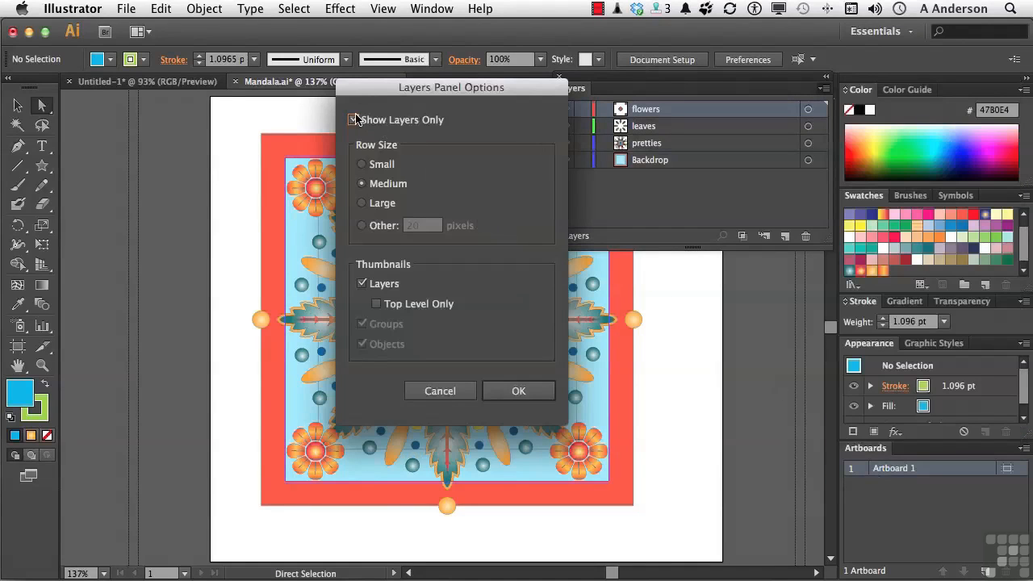
{"action": "left_click", "coordinate": [355, 120]}
{"action": "left_click", "coordinate": [524, 392]}
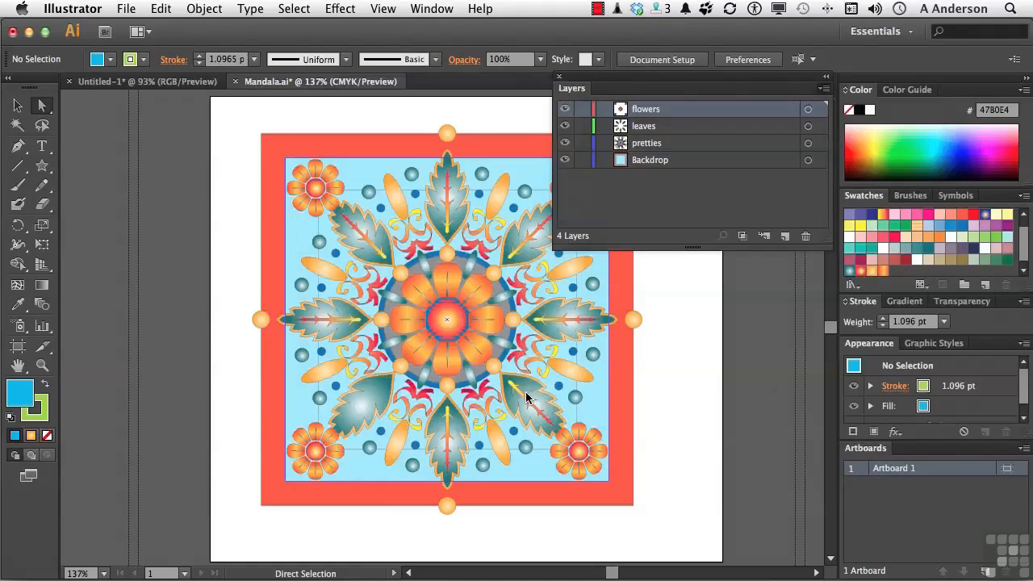